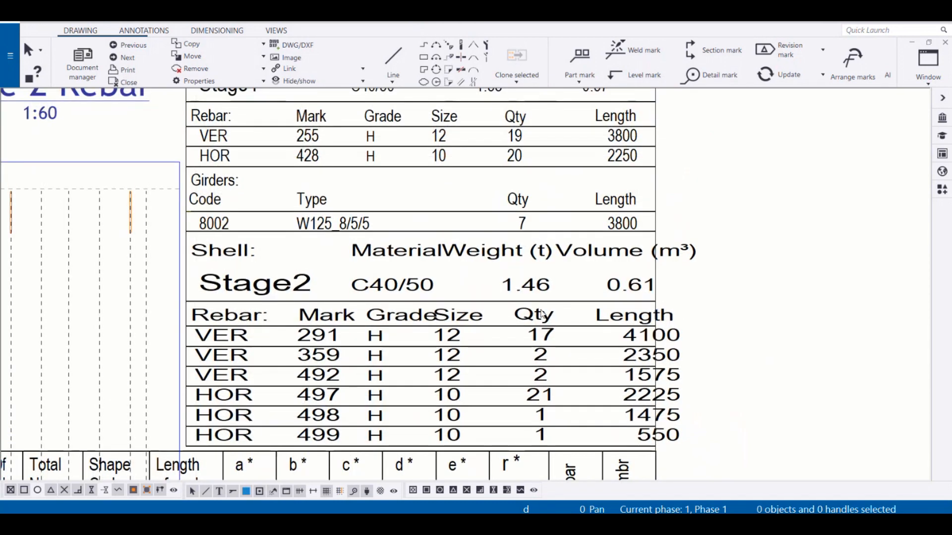
- Open the Stage2 bill of materials table's template in the Template Editor and dismiss the invalid positions warning
{"action": "double_click", "coordinate": [432, 322]}
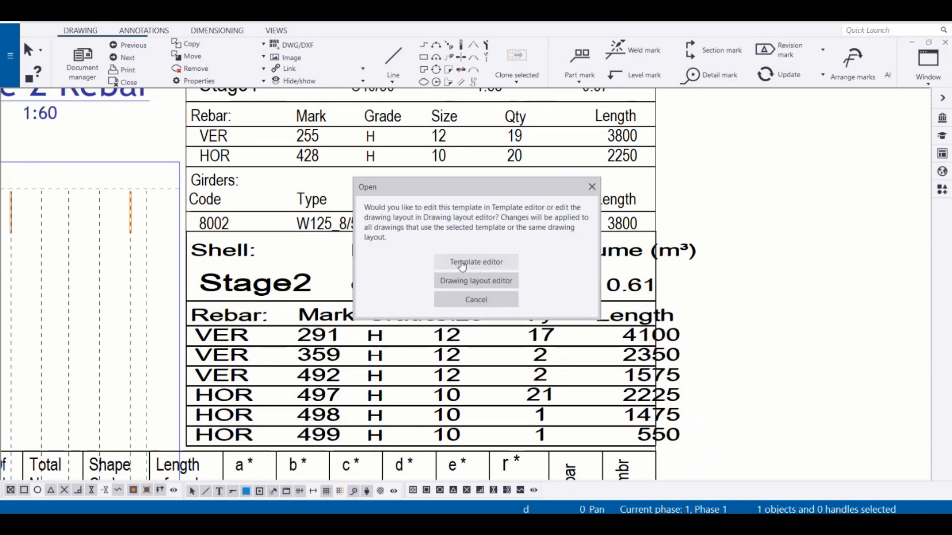
{"action": "left_click", "coordinate": [462, 266]}
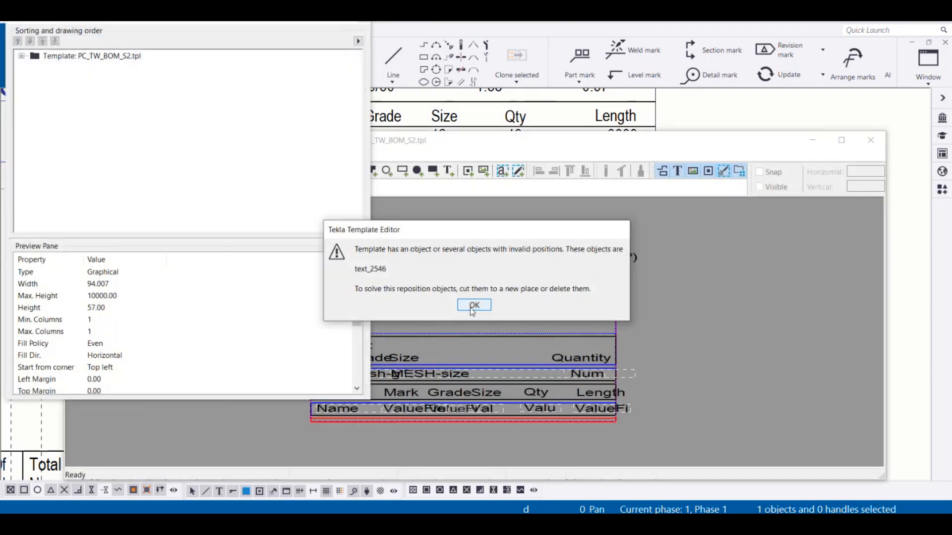
{"action": "left_click", "coordinate": [472, 309]}
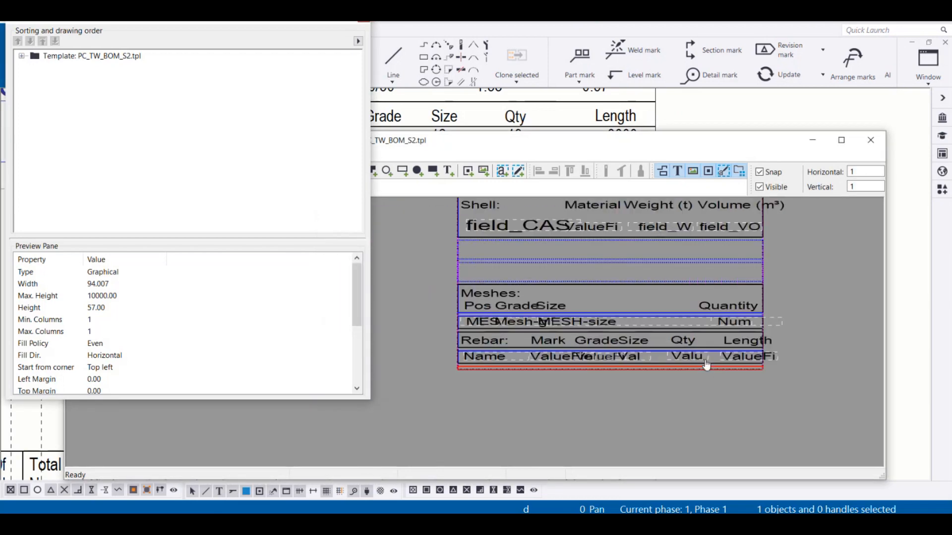
- Reduce the font width ratio of the mesh position value field in the Meshes row, keeping Arial Narrow 2.5
{"action": "scroll", "coordinate": [442, 310], "scroll_direction": "up", "scroll_amount": 2}
{"action": "double_click", "coordinate": [524, 336]}
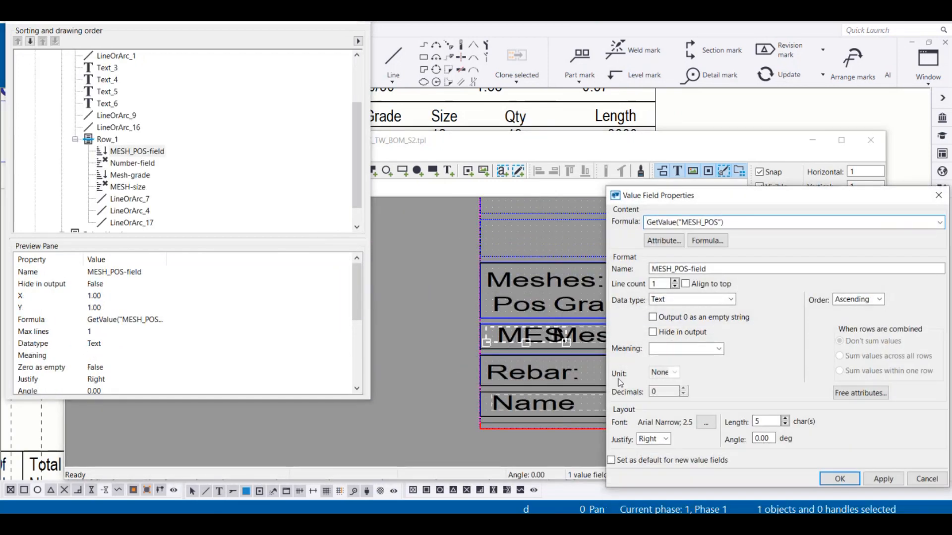
{"action": "left_click", "coordinate": [706, 422]}
{"action": "double_click", "coordinate": [677, 394]}
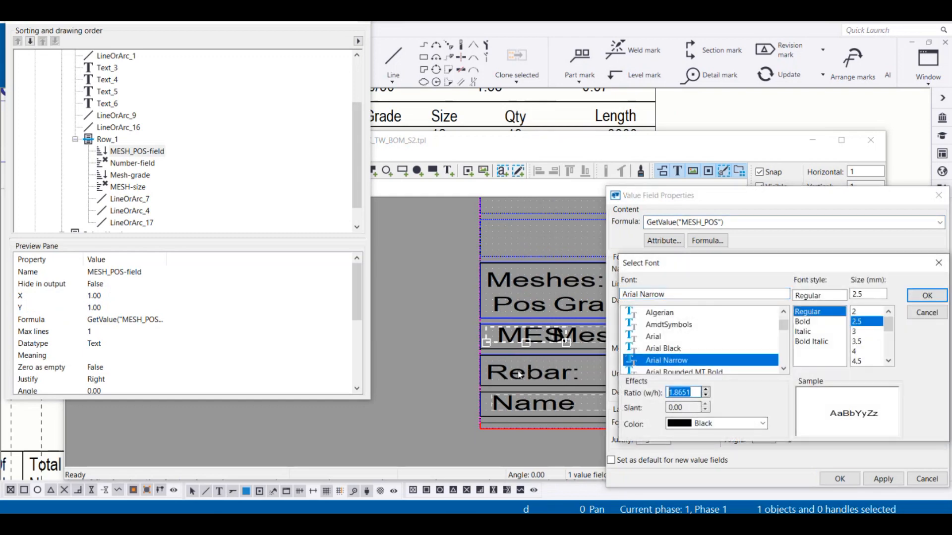
{"action": "left_click", "coordinate": [937, 299]}
{"action": "left_click", "coordinate": [839, 478]}
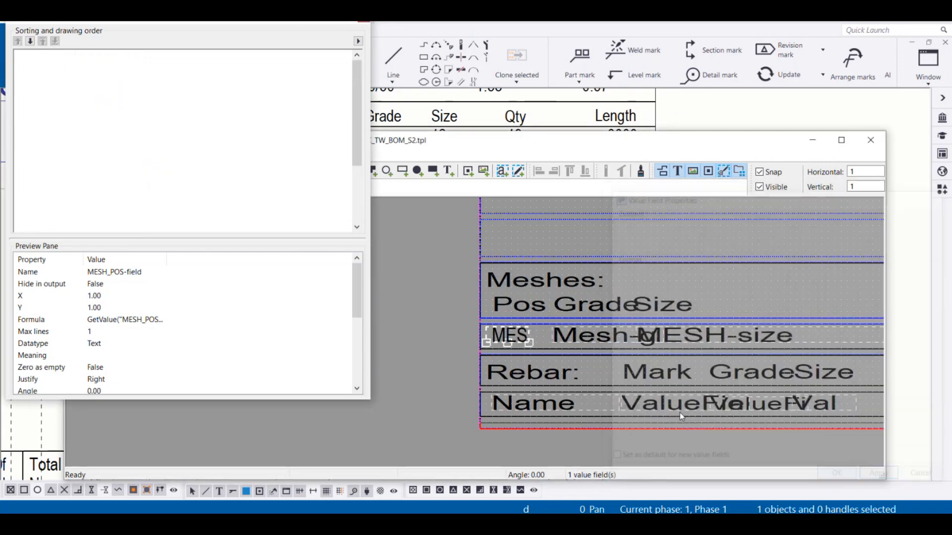
- Refresh the Stage2 table's template in the drawing to check the edited font
{"action": "left_click", "coordinate": [522, 120]}
{"action": "right_click", "coordinate": [459, 345]}
{"action": "left_click", "coordinate": [490, 401]}
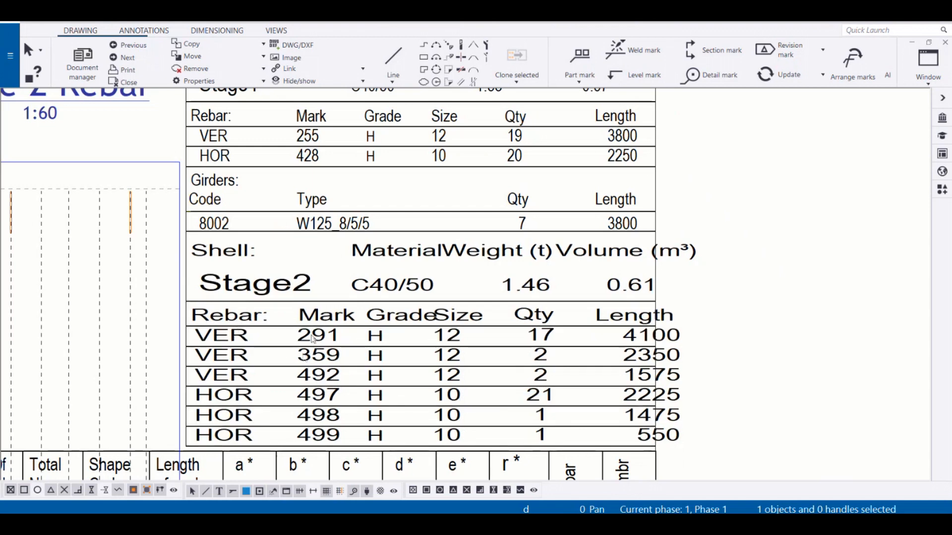
{"action": "right_click", "coordinate": [317, 335]}
{"action": "left_click", "coordinate": [396, 384]}
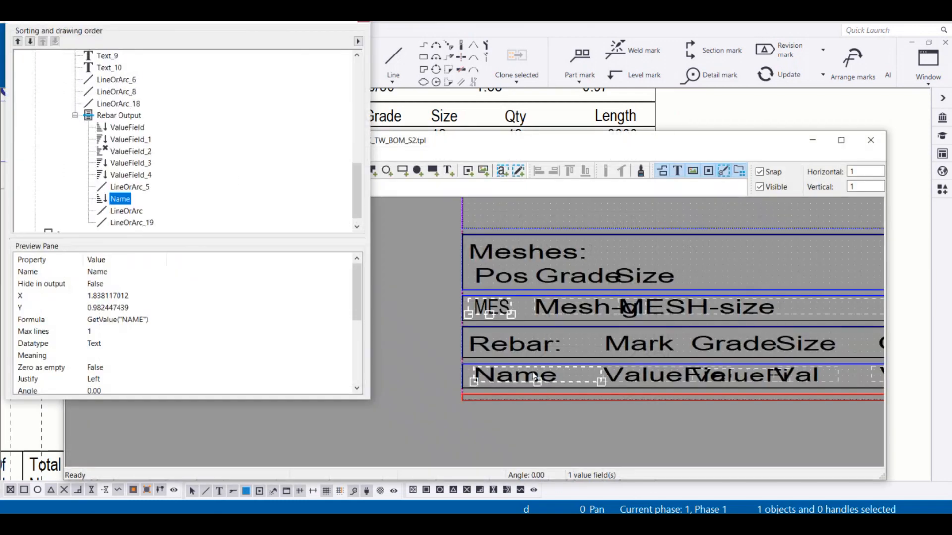
{"action": "left_click", "coordinate": [440, 389]}
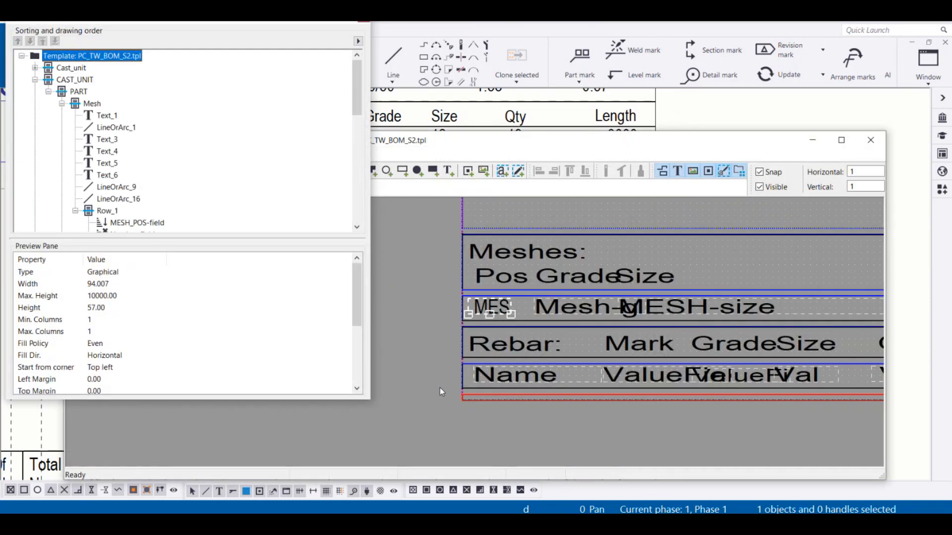
{"action": "right_click", "coordinate": [452, 342]}
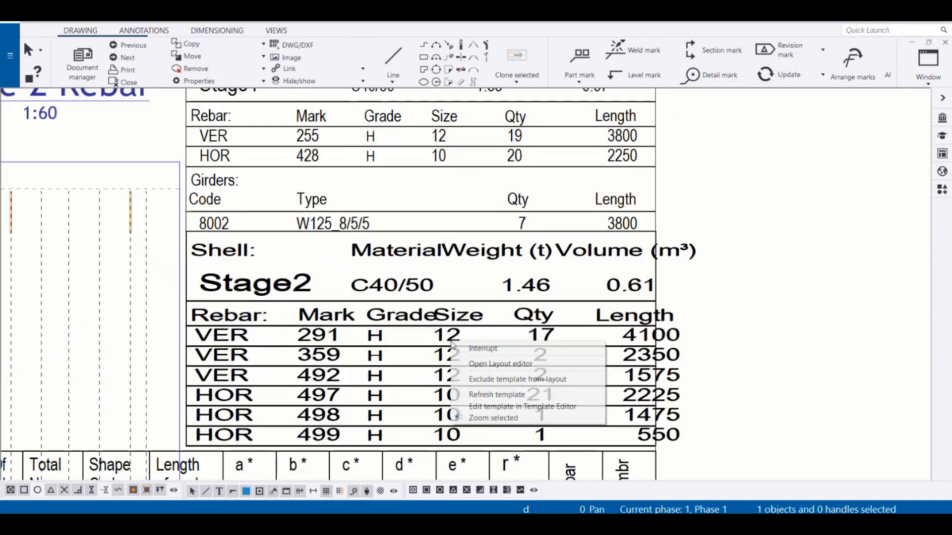
{"action": "left_click", "coordinate": [466, 394]}
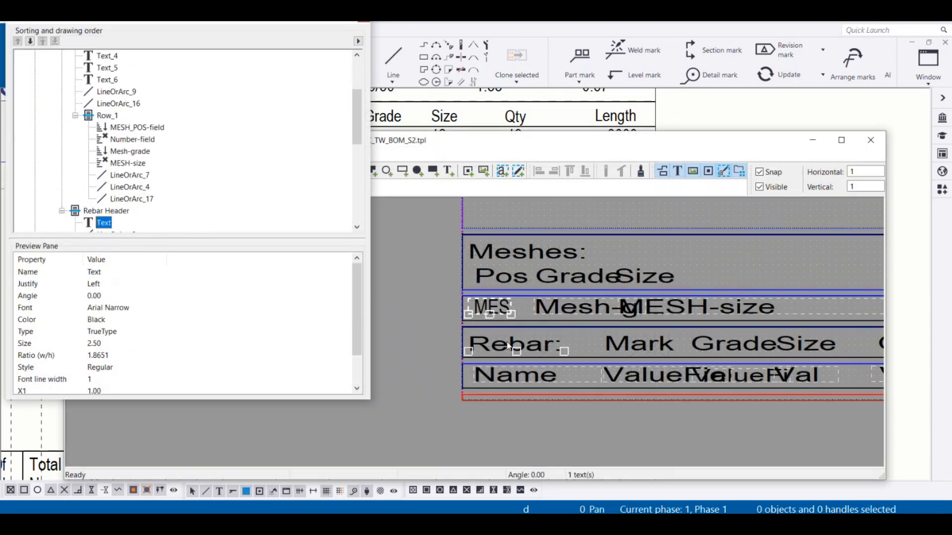
- Reduce the font width ratio of the Name value field in the rebar output row and refresh the template in the drawing
{"action": "double_click", "coordinate": [490, 385]}
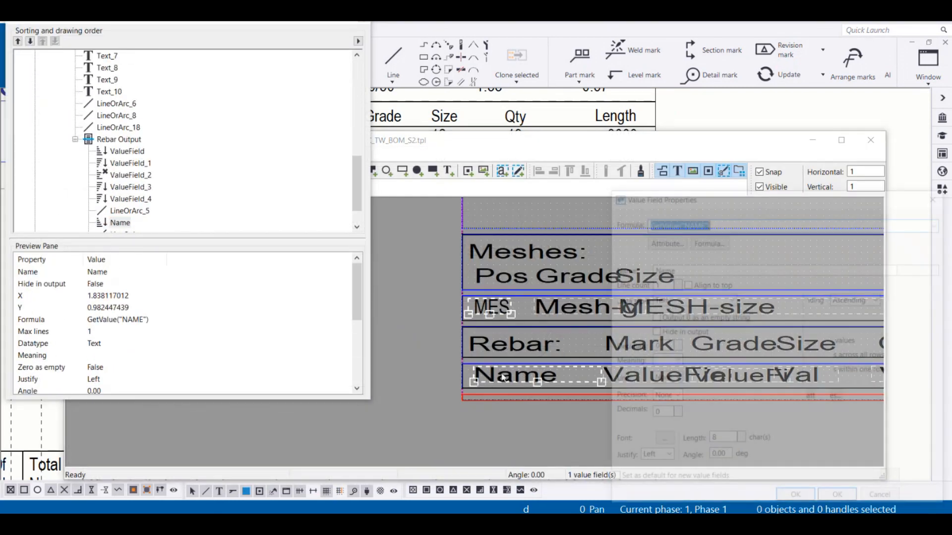
{"action": "left_click", "coordinate": [703, 422]}
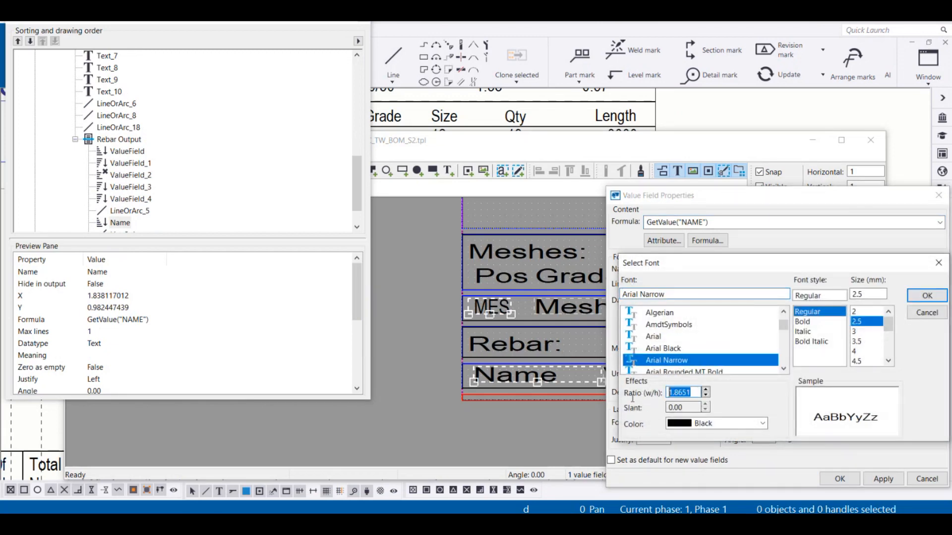
{"action": "left_click", "coordinate": [926, 295]}
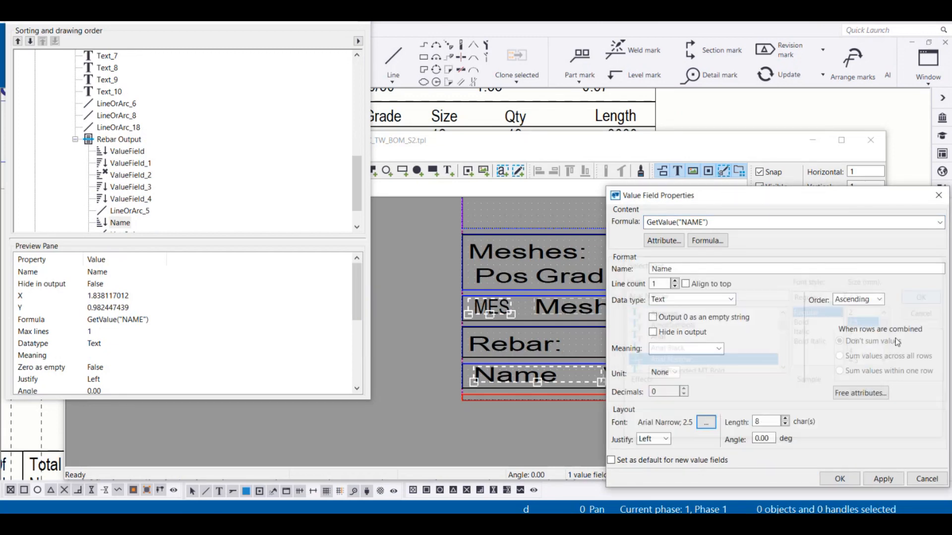
{"action": "left_click", "coordinate": [882, 478]}
{"action": "left_click", "coordinate": [844, 480]}
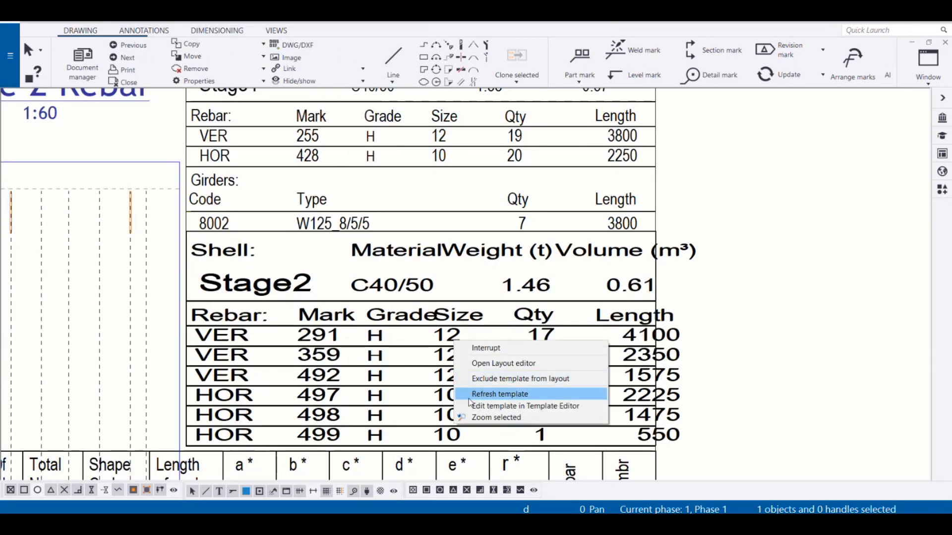
{"action": "left_click", "coordinate": [470, 395]}
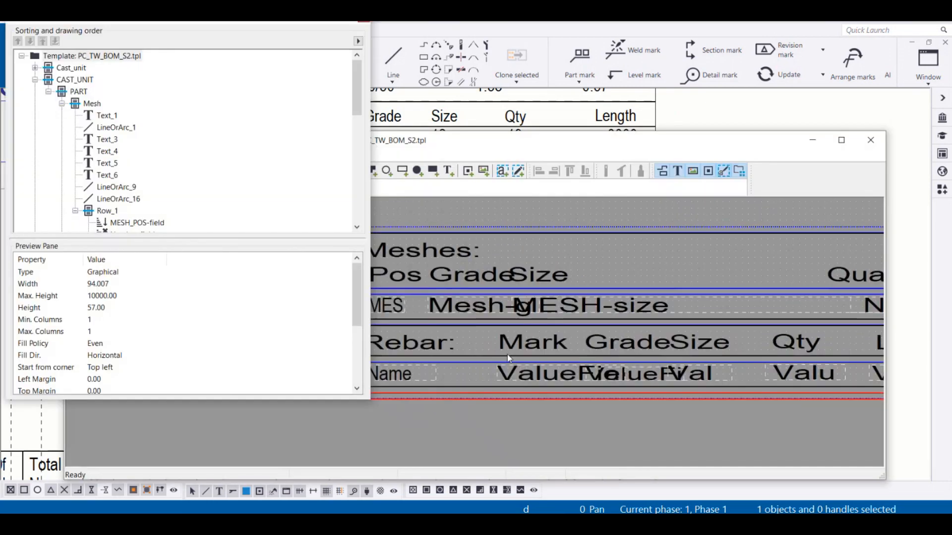
- Set the font width ratio of the SERIAL_NUMBER value field in the rebar output row to 1
{"action": "left_click", "coordinate": [517, 376]}
{"action": "double_click", "coordinate": [517, 376]}
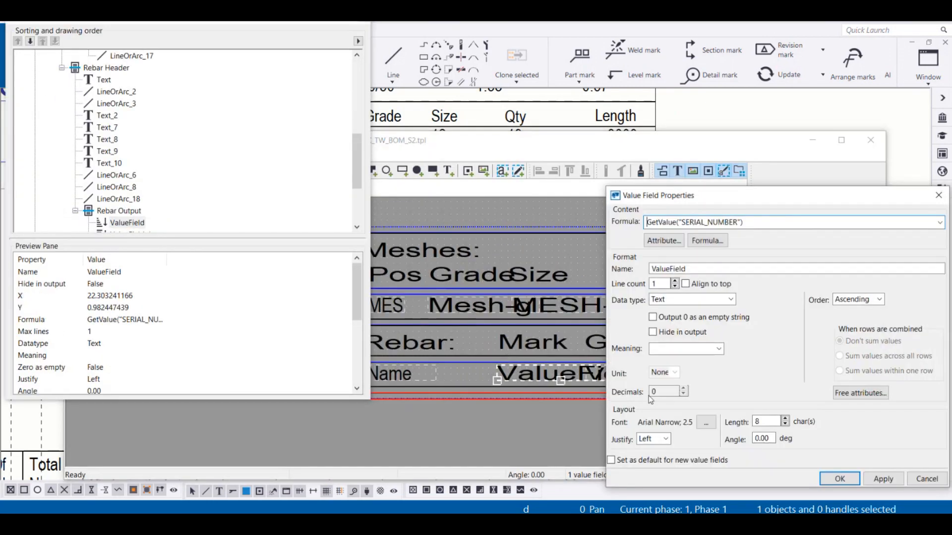
{"action": "left_click", "coordinate": [712, 423]}
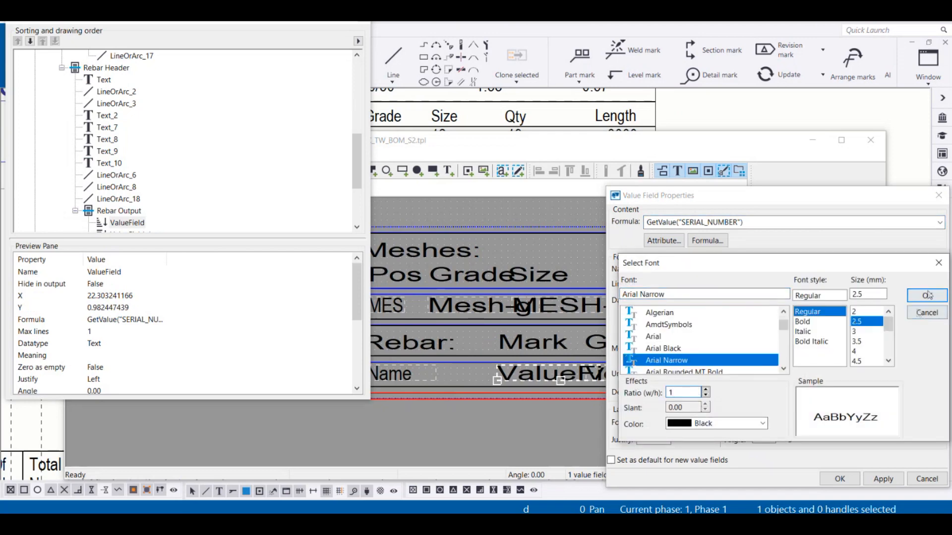
{"action": "left_click", "coordinate": [919, 313]}
{"action": "left_click", "coordinate": [884, 479]}
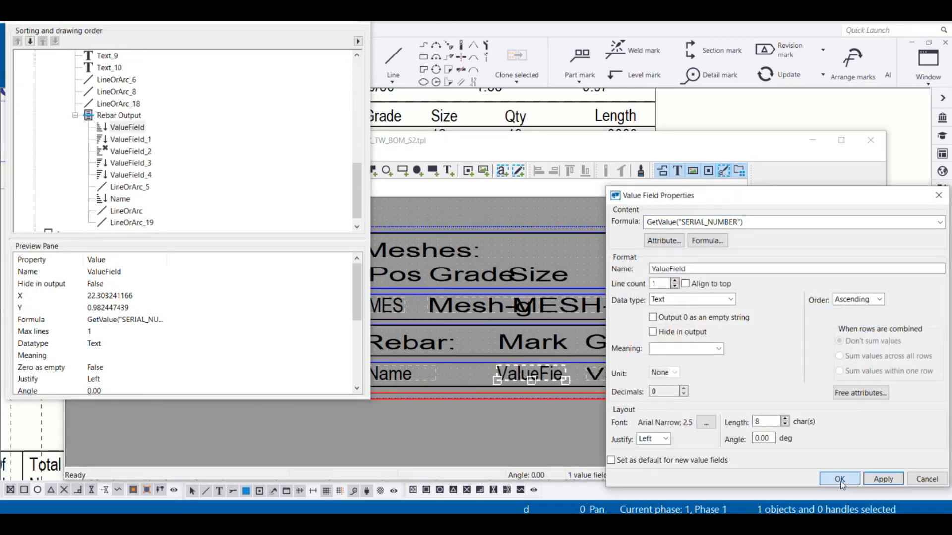
{"action": "left_click", "coordinate": [840, 479]}
- Set the font width ratio of the GRADE value field in the rebar output row to 1
{"action": "double_click", "coordinate": [578, 373]}
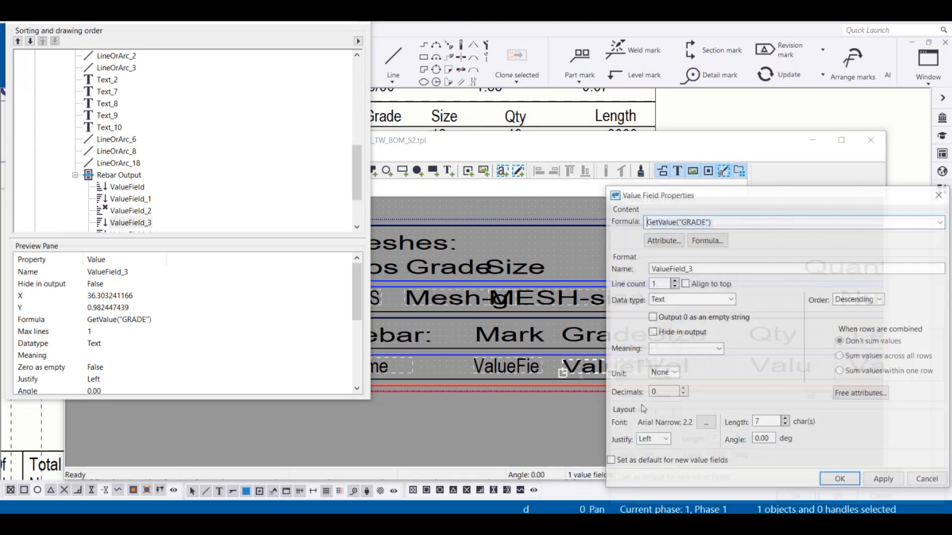
{"action": "left_click", "coordinate": [706, 422]}
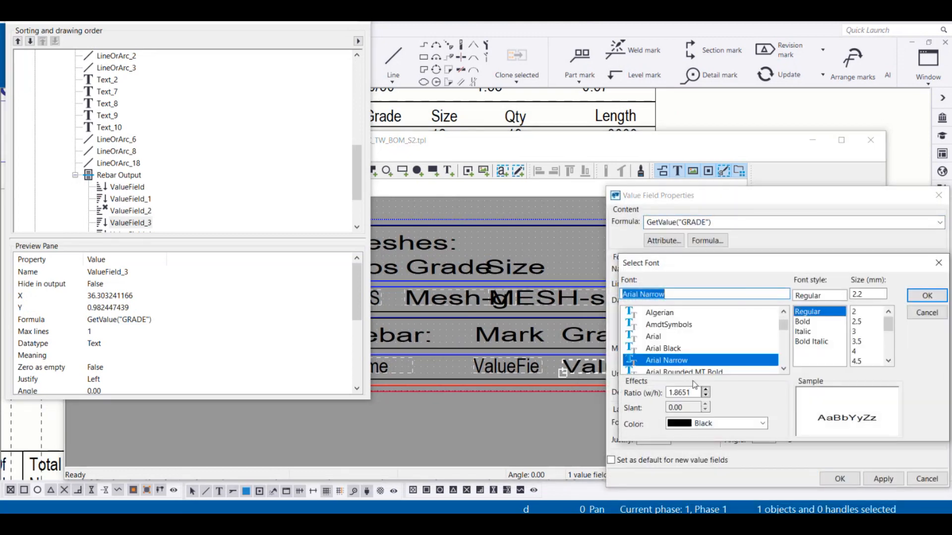
{"action": "double_click", "coordinate": [682, 393]}
{"action": "type", "text": "1"}
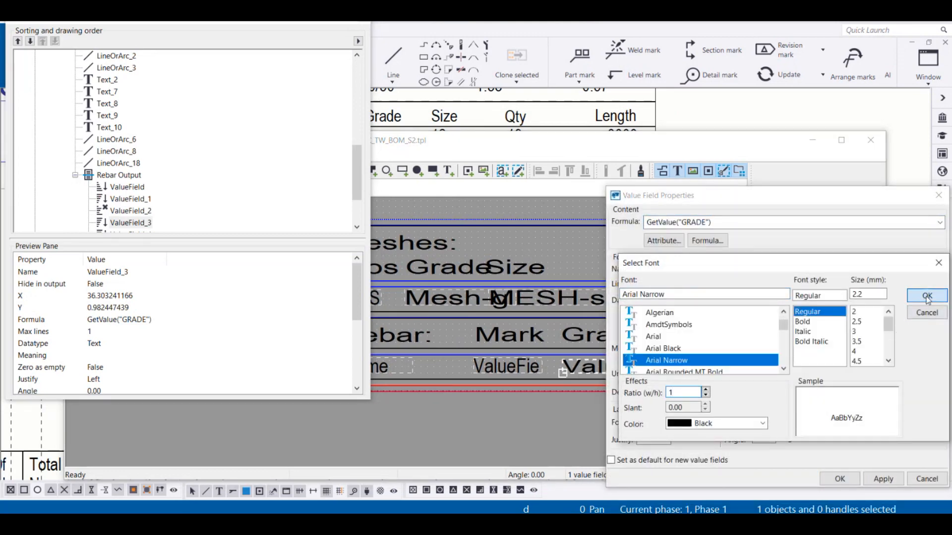
{"action": "left_click", "coordinate": [926, 296]}
{"action": "left_click", "coordinate": [883, 478]}
{"action": "left_click", "coordinate": [839, 479]}
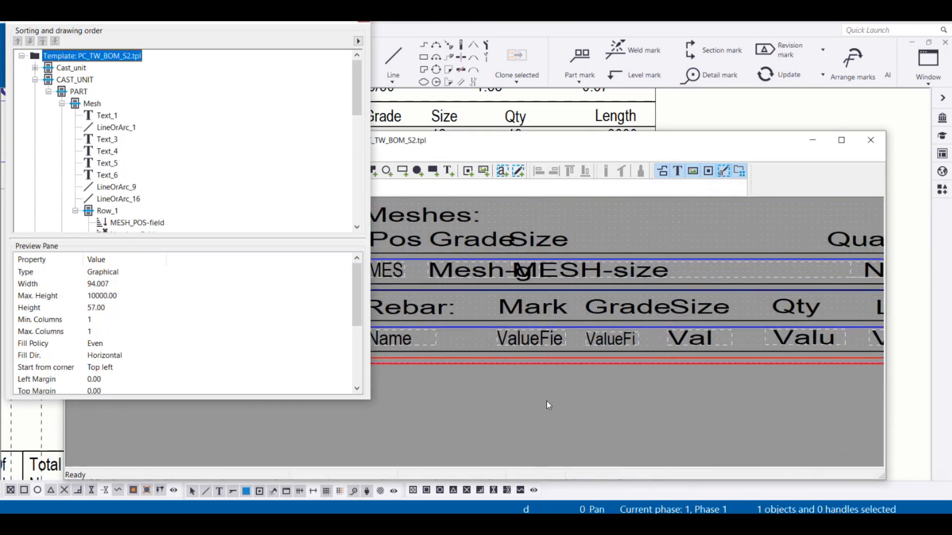
- Decline reloading PC_TW_BOM_S2.tpl in Notepad++ and return to the Stage2 table in the drawing
{"action": "scroll", "coordinate": [546, 400], "scroll_direction": "down", "scroll_amount": 3}
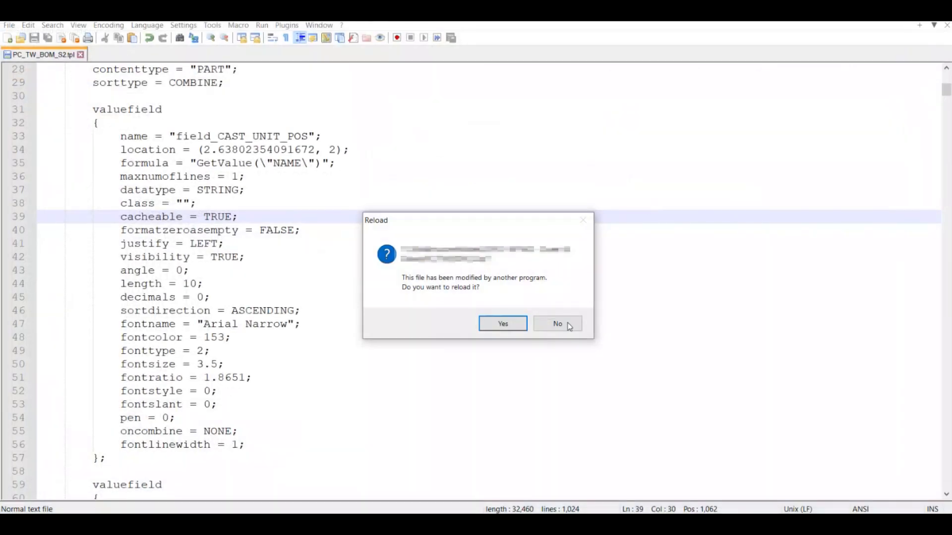
{"action": "left_click", "coordinate": [556, 323]}
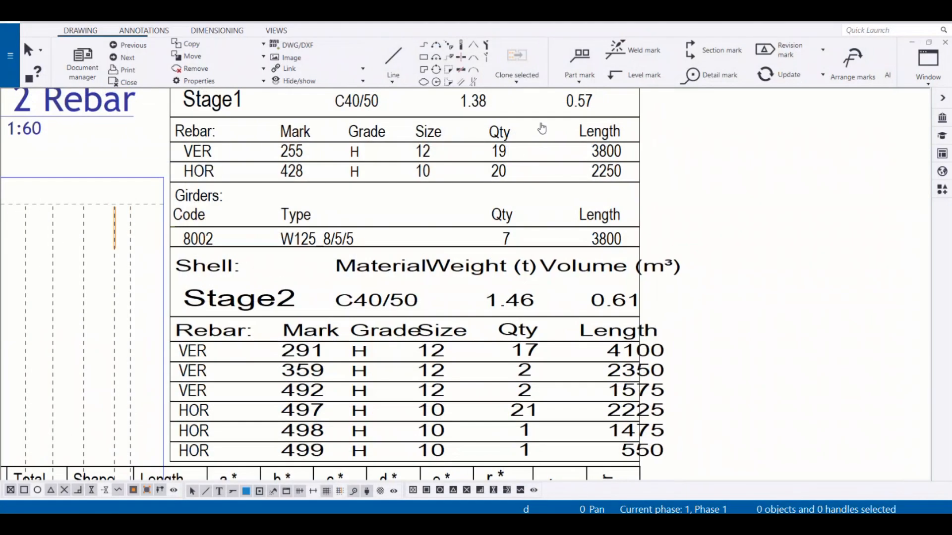
{"action": "middle_click_drag", "start_coordinate": [542, 128], "coordinate": [542, 104]}
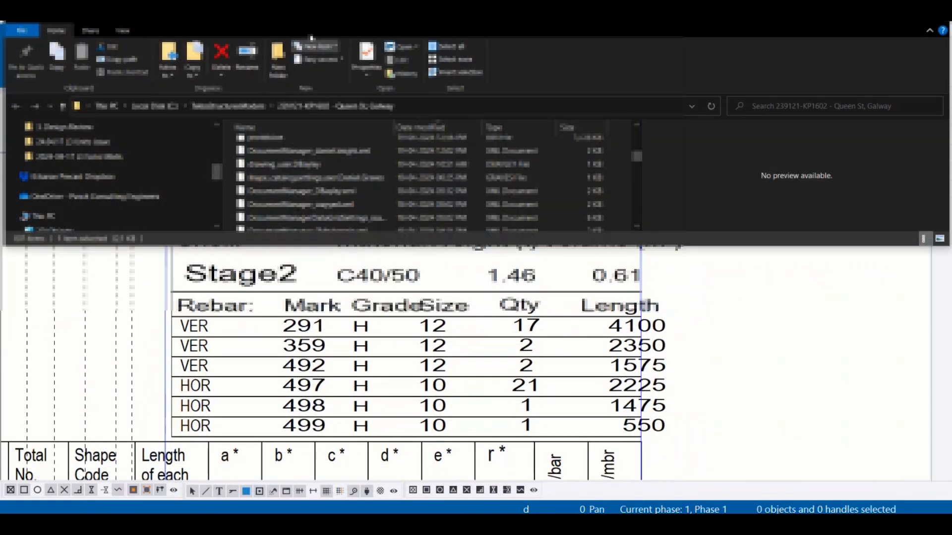
- Switch to the model folder in File Explorer and locate PC_TW_BOM_S2.tpl
{"action": "left_click_drag", "start_coordinate": [311, 37], "coordinate": [161, 89]}
{"action": "scroll", "coordinate": [211, 257], "scroll_direction": "down", "scroll_amount": 2}
{"action": "scroll", "coordinate": [211, 258], "scroll_direction": "up", "scroll_amount": 3}
{"action": "key", "text": "ctrl+v"}
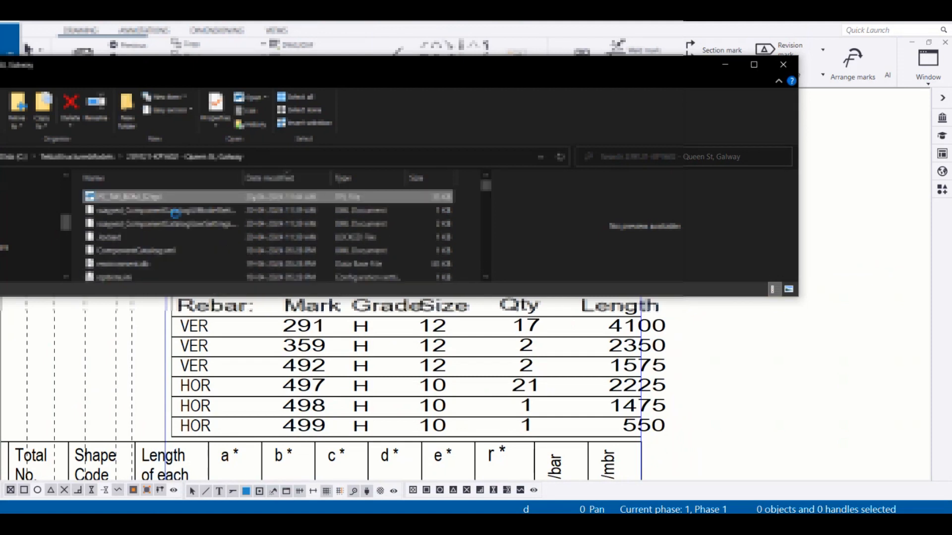
- Open PC_TW_BOM_S2.tpl with Notepad without making it the default app for .tpl files, and maximize its window
{"action": "right_click", "coordinate": [193, 197]}
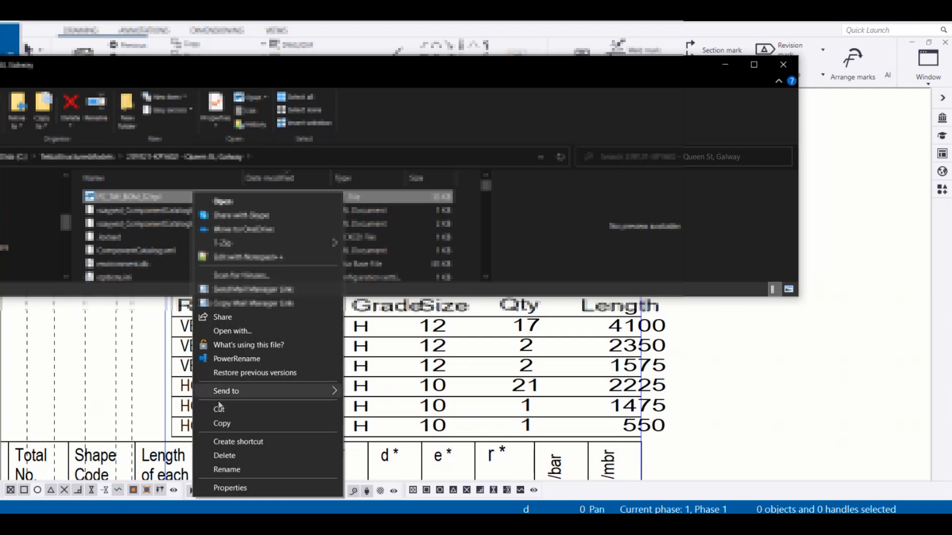
{"action": "left_click", "coordinate": [247, 333]}
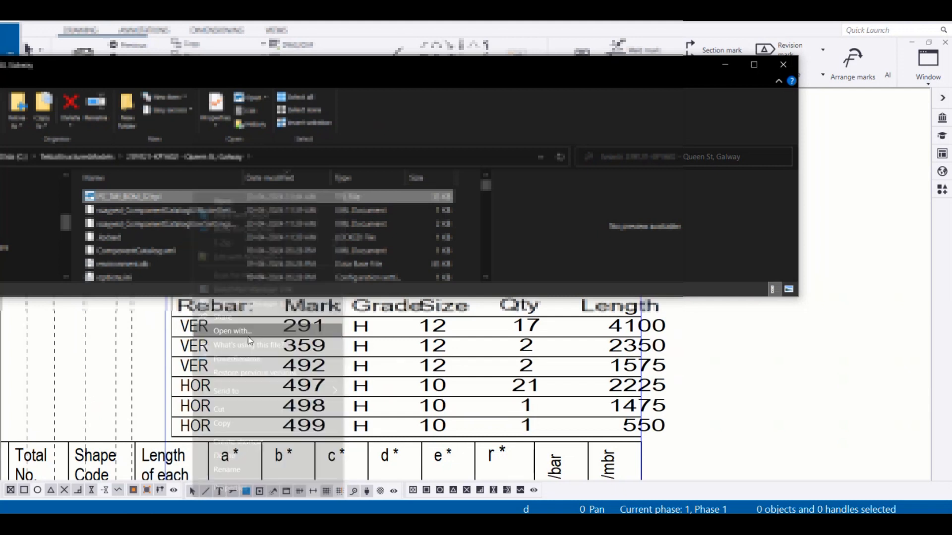
{"action": "left_click", "coordinate": [411, 251]}
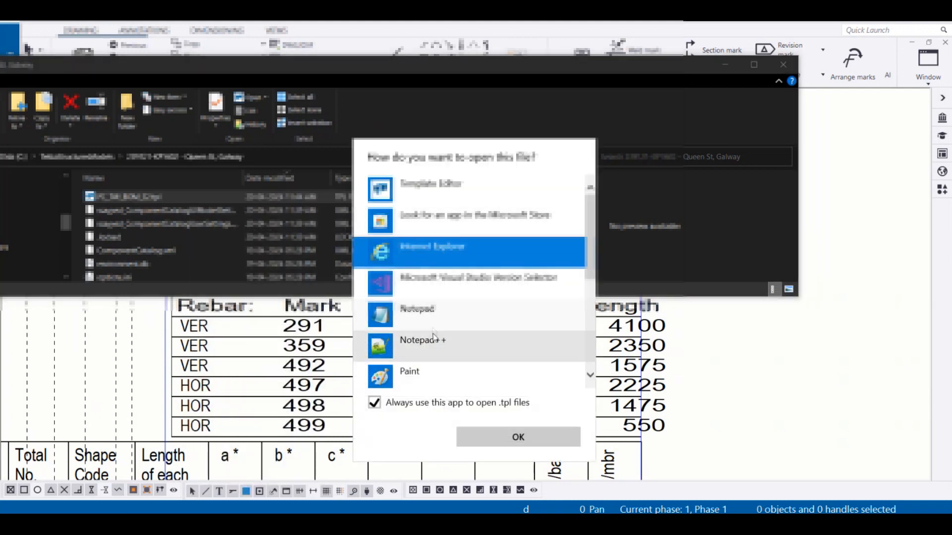
{"action": "left_click", "coordinate": [445, 315]}
{"action": "left_click", "coordinate": [374, 401]}
{"action": "left_click", "coordinate": [518, 437]}
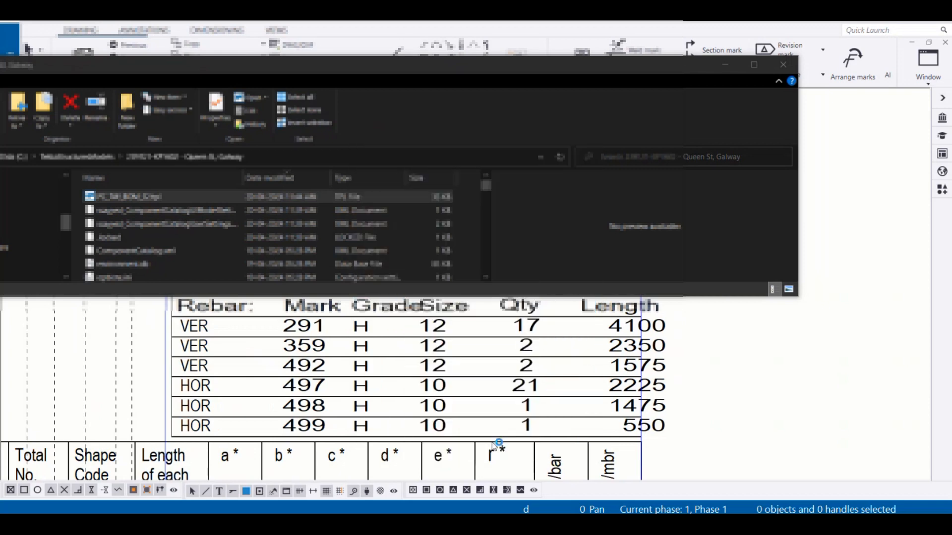
{"action": "left_click_drag", "start_coordinate": [447, 57], "coordinate": [367, 50]}
{"action": "double_click", "coordinate": [368, 50]}
- Find the "Material" text element in the template file and select its "fontratio = 1.8651;" line
{"action": "scroll", "coordinate": [310, 352], "scroll_direction": "down", "scroll_amount": 13}
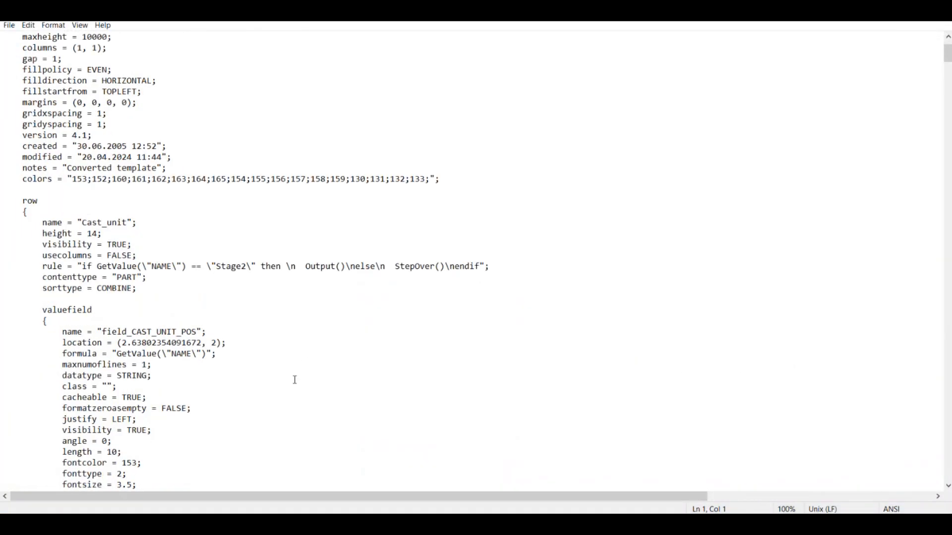
{"action": "scroll", "coordinate": [304, 355], "scroll_direction": "down", "scroll_amount": 14}
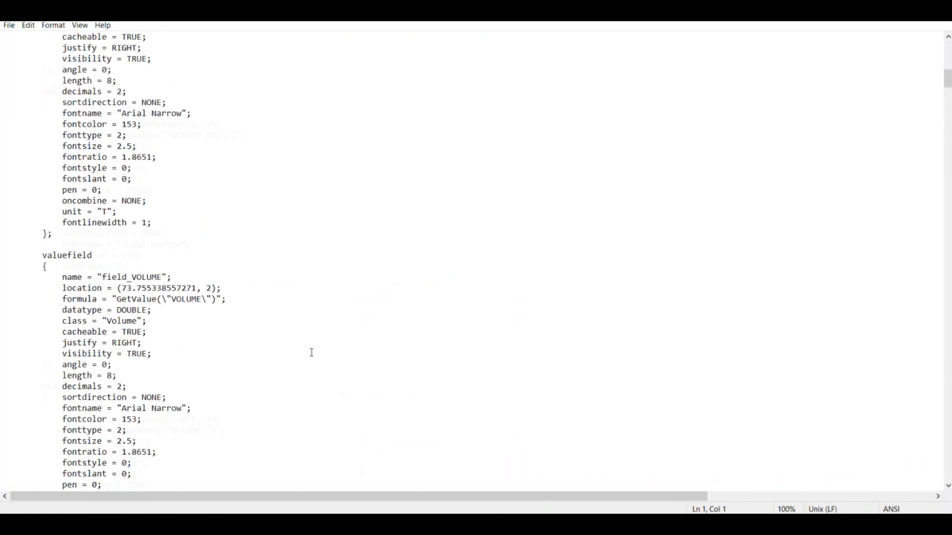
{"action": "scroll", "coordinate": [336, 306], "scroll_direction": "down", "scroll_amount": 8}
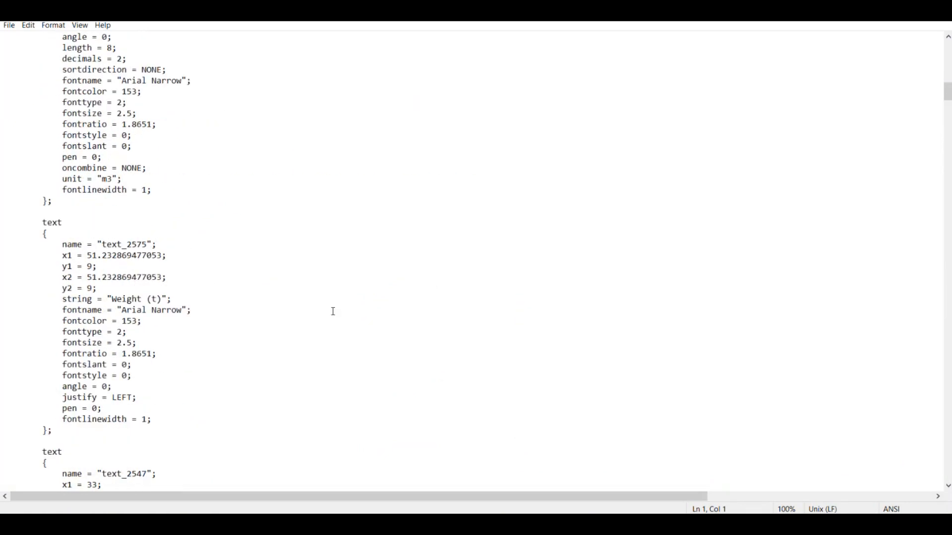
{"action": "scroll", "coordinate": [324, 234], "scroll_direction": "down", "scroll_amount": 3}
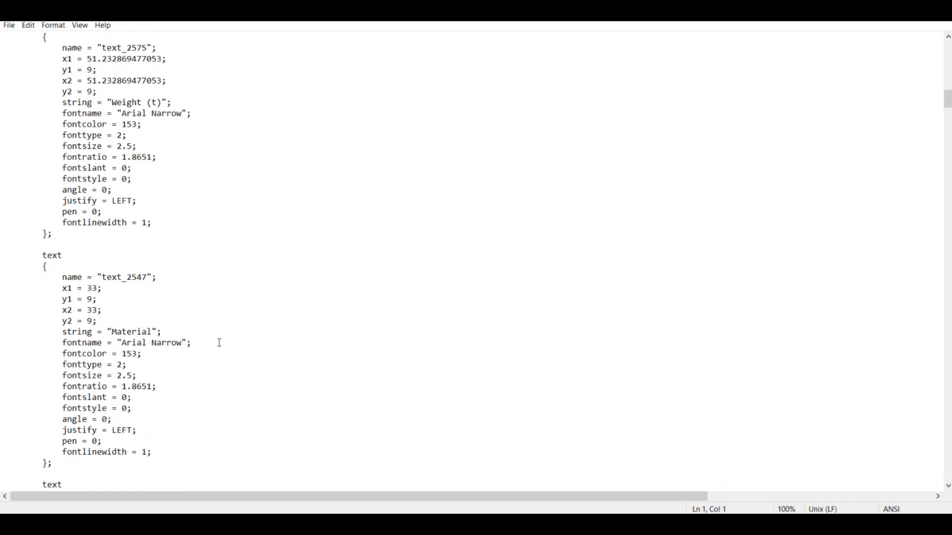
{"action": "left_click_drag", "start_coordinate": [66, 384], "coordinate": [117, 375]}
{"action": "left_click_drag", "start_coordinate": [171, 386], "coordinate": [57, 392]}
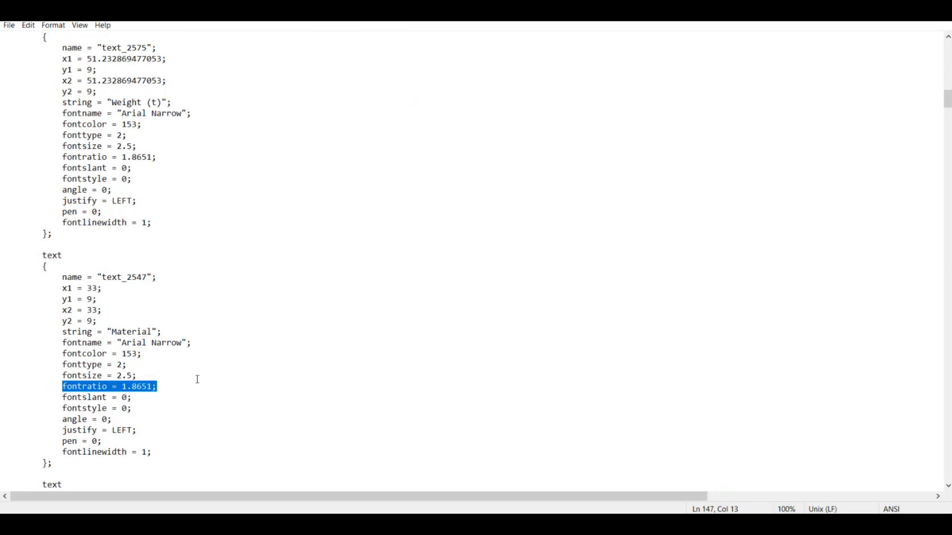
- Replace every "fontratio = 1.8651;" in the file with "fontratio = 1;" and check the edited fields
{"action": "key", "text": "ctrl+h"}
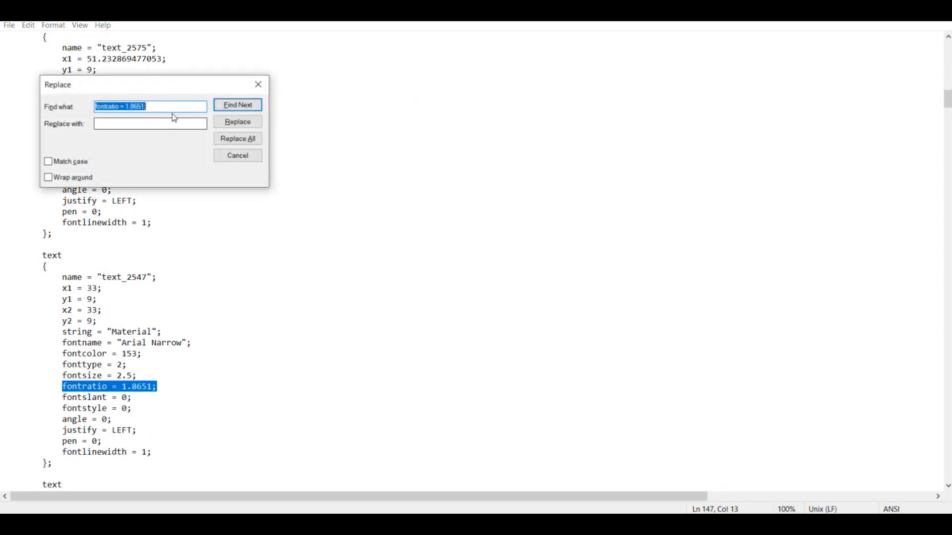
{"action": "left_click", "coordinate": [150, 123]}
{"action": "left_click_drag", "start_coordinate": [153, 109], "coordinate": [13, 109]}
{"action": "left_click", "coordinate": [18, 124]}
{"action": "left_click", "coordinate": [102, 103]}
{"action": "key", "text": "ctrl+c"}
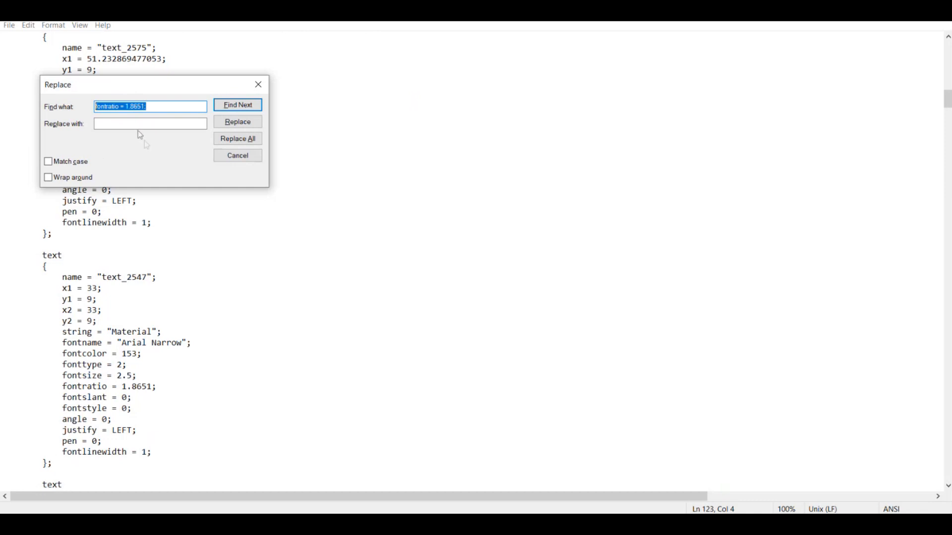
{"action": "left_click", "coordinate": [144, 125]}
{"action": "key", "text": "ctrl+v"}
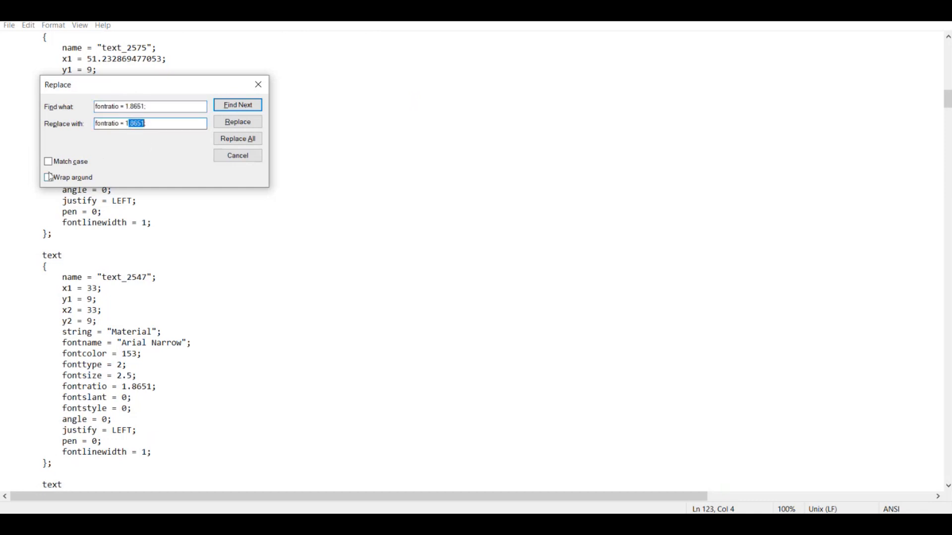
{"action": "key", "text": "BackSpace"}
{"action": "left_click", "coordinate": [222, 141]}
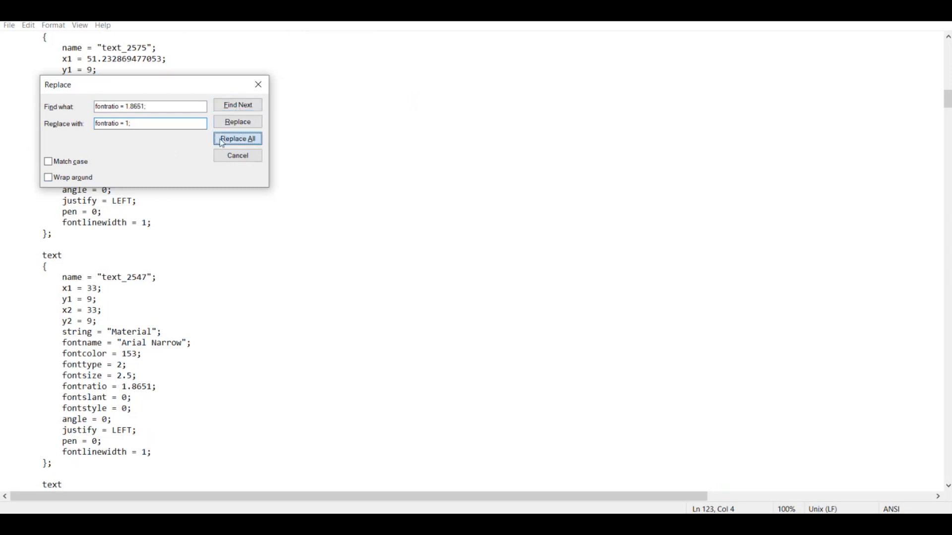
{"action": "left_click", "coordinate": [258, 85]}
{"action": "scroll", "coordinate": [278, 258], "scroll_direction": "down", "scroll_amount": 6}
{"action": "scroll", "coordinate": [279, 259], "scroll_direction": "down", "scroll_amount": 12}
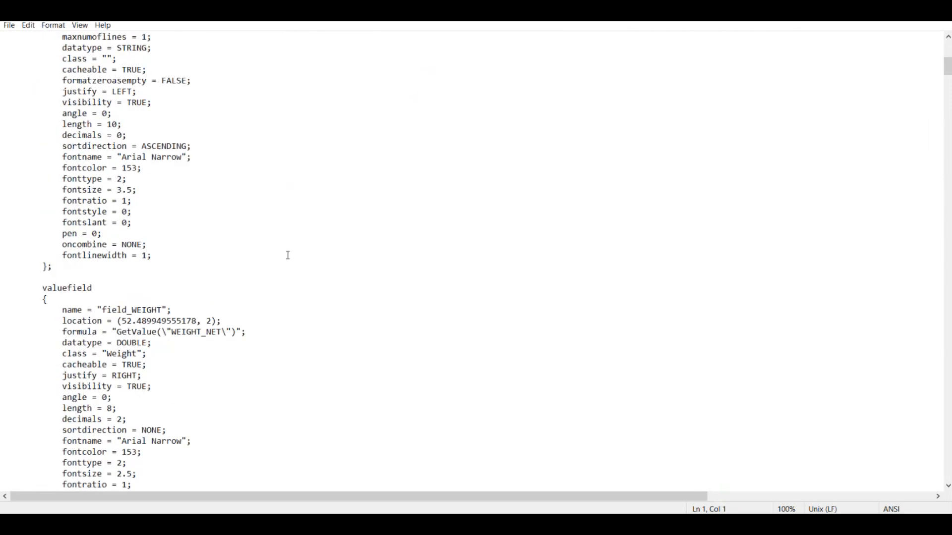
{"action": "key", "text": "ctrl+shift+s"}
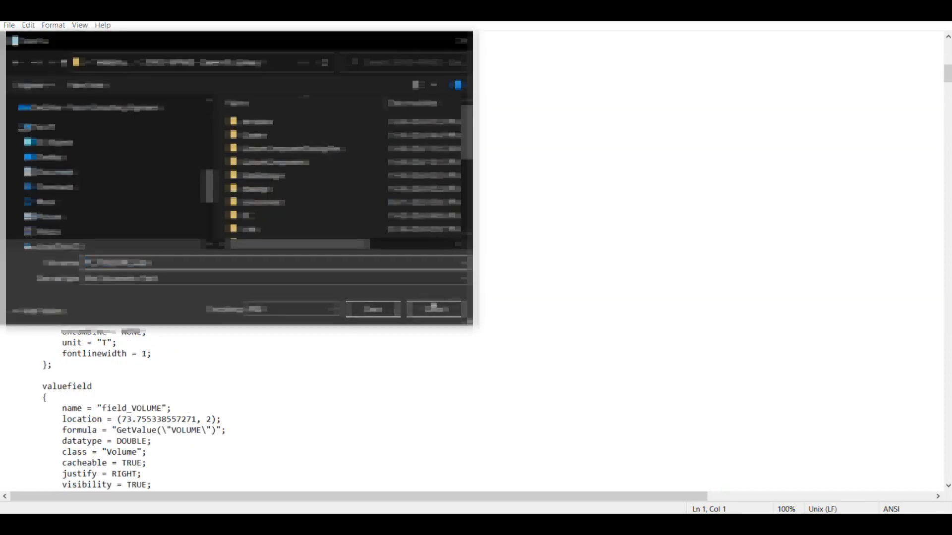
{"action": "left_click", "coordinate": [424, 303]}
{"action": "left_click", "coordinate": [237, 157]}
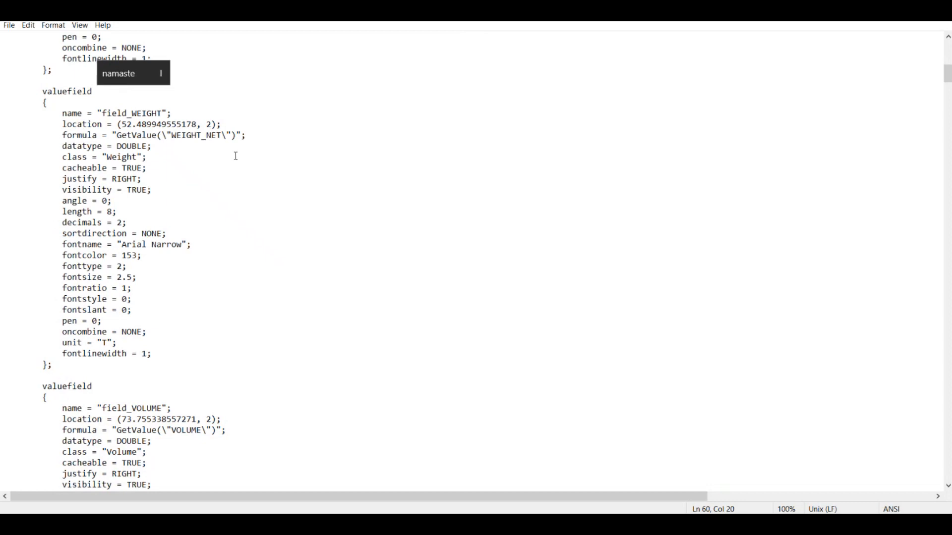
- Try to save the edited text over the existing template file with a different file type selected
{"action": "key", "text": "ctrl+shift+s"}
{"action": "left_click", "coordinate": [221, 283]}
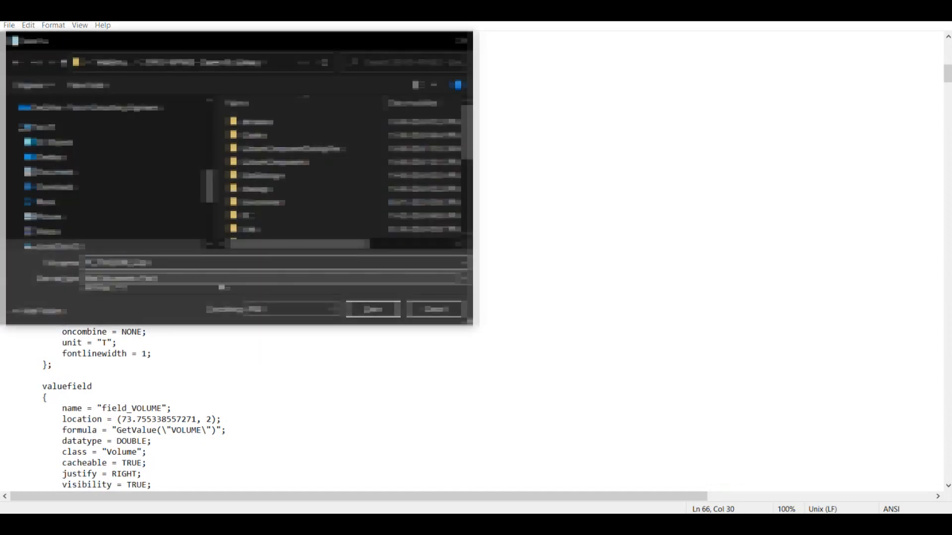
{"action": "left_click", "coordinate": [229, 263]}
{"action": "left_click", "coordinate": [204, 279]}
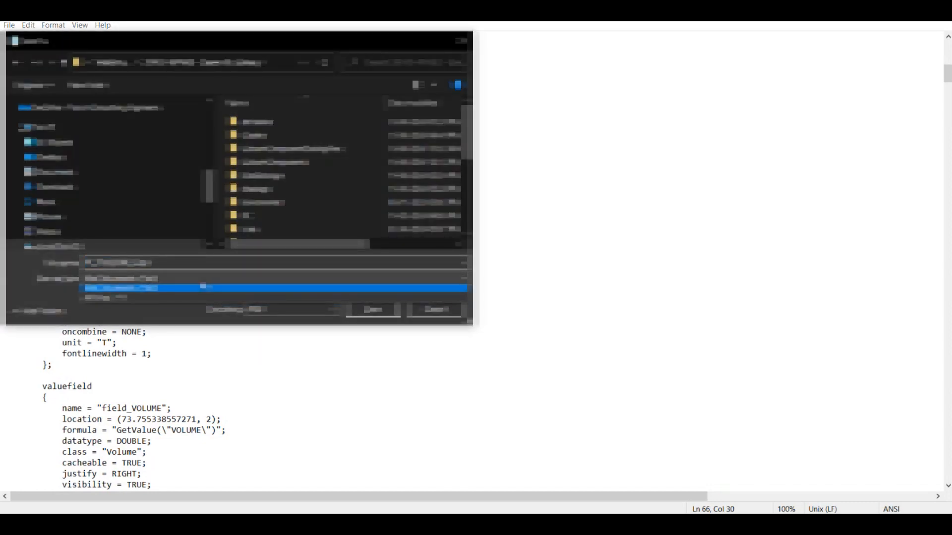
{"action": "left_click", "coordinate": [181, 300]}
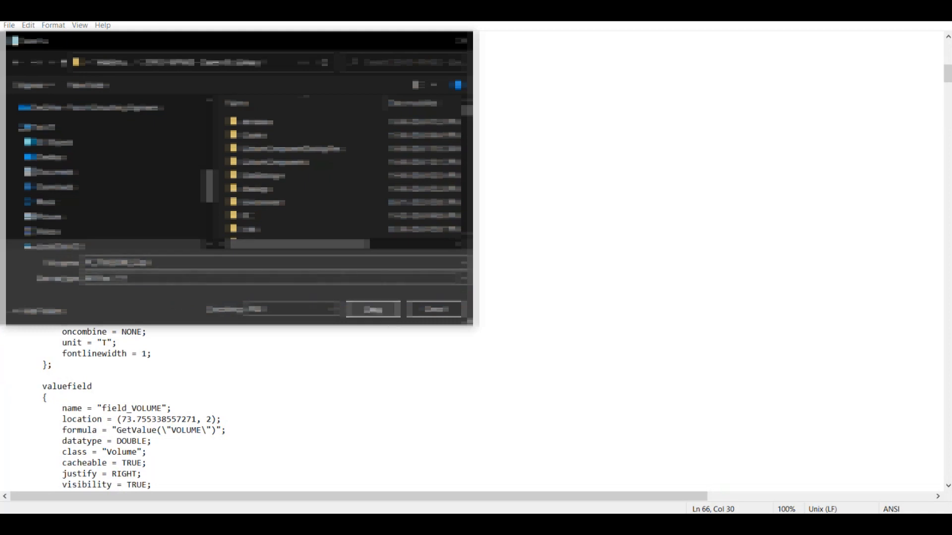
{"action": "left_click", "coordinate": [381, 310]}
{"action": "left_click", "coordinate": [506, 268]}
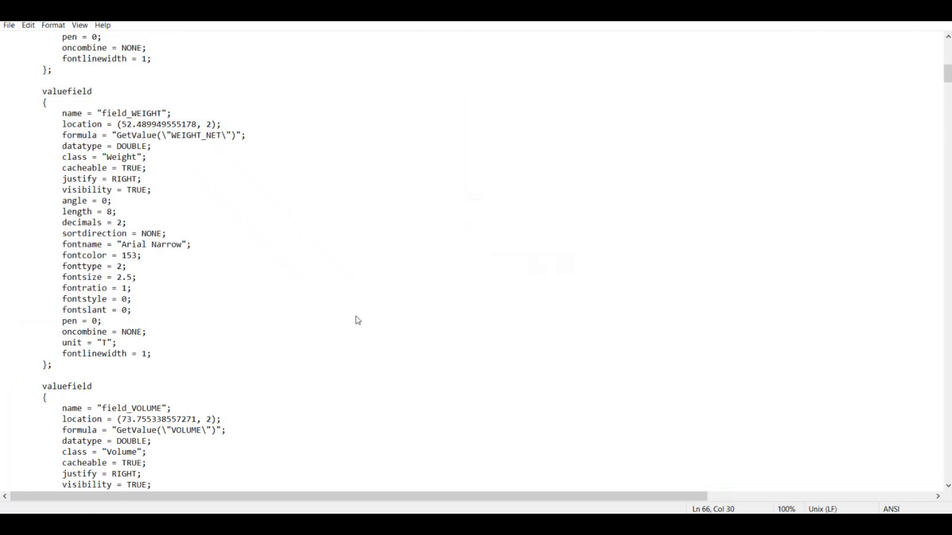
{"action": "left_click", "coordinate": [578, 313]}
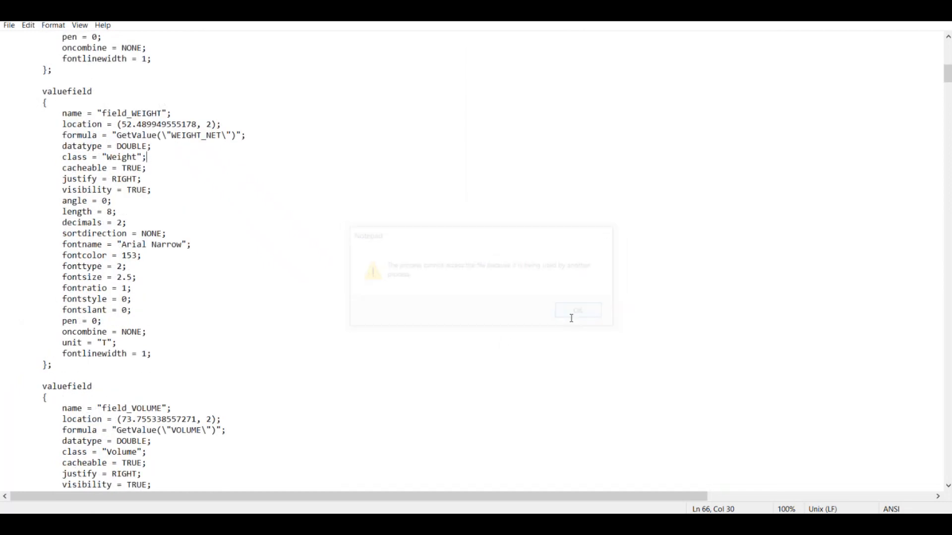
- Close PC_TW_BOM_S2.tpl in the Template Editor and return to its text in Notepad
{"action": "key", "text": "alt+Tab"}
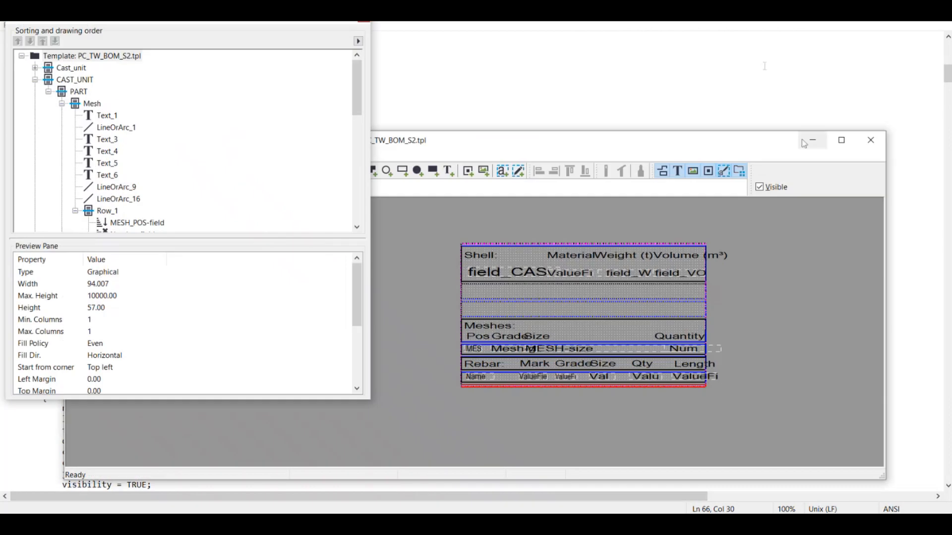
{"action": "left_click", "coordinate": [867, 141]}
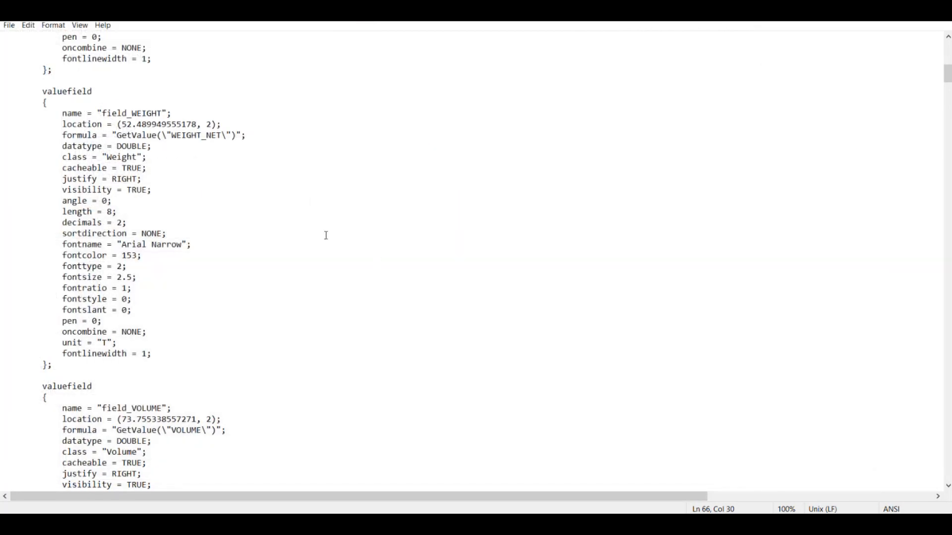
{"action": "scroll", "coordinate": [326, 235], "scroll_direction": "down", "scroll_amount": 3}
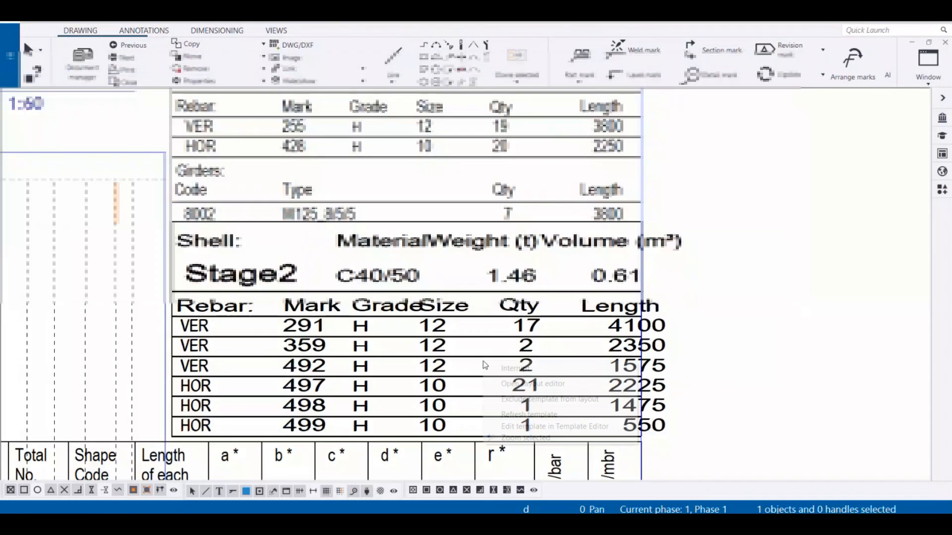
- Switch to the Tekla Structures drawing and refresh the Stage2 bill of materials template
{"action": "right_click", "coordinate": [485, 363]}
{"action": "left_click", "coordinate": [498, 414]}
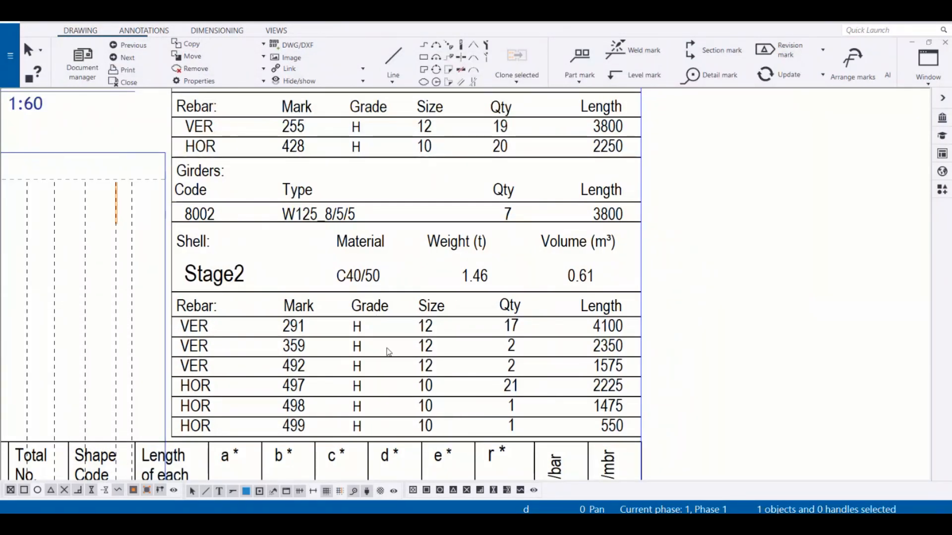
{"action": "scroll", "coordinate": [383, 357], "scroll_direction": "up", "scroll_amount": 2}
- Open PC_TW_BOM_S2.tpl from the model folder in Notepad++ and decline reloading the modified file
{"action": "key", "text": "alt+Tab"}
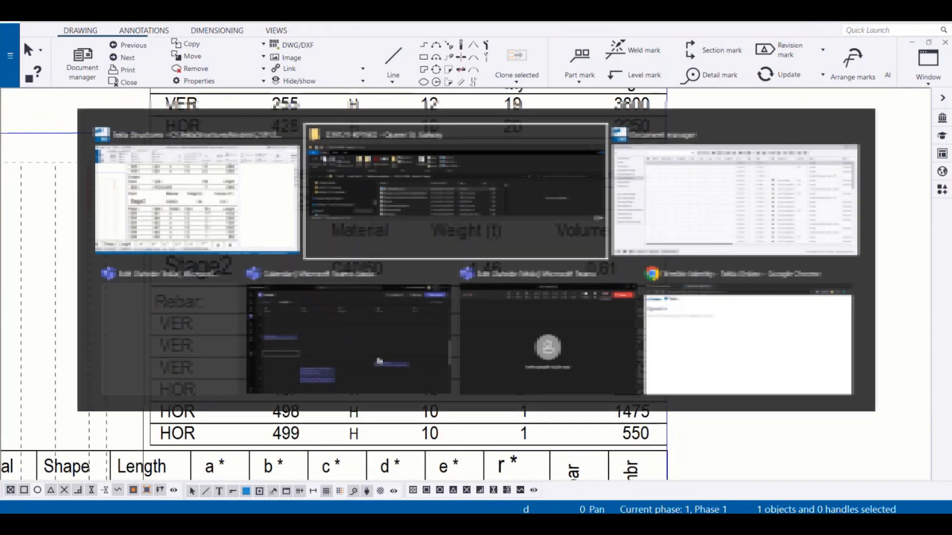
{"action": "right_click", "coordinate": [197, 195]}
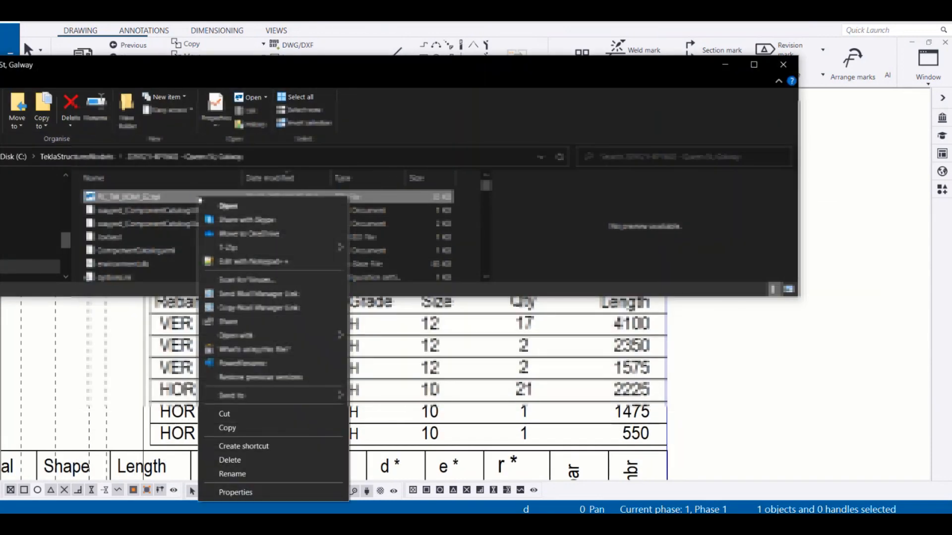
{"action": "left_click", "coordinate": [213, 262]}
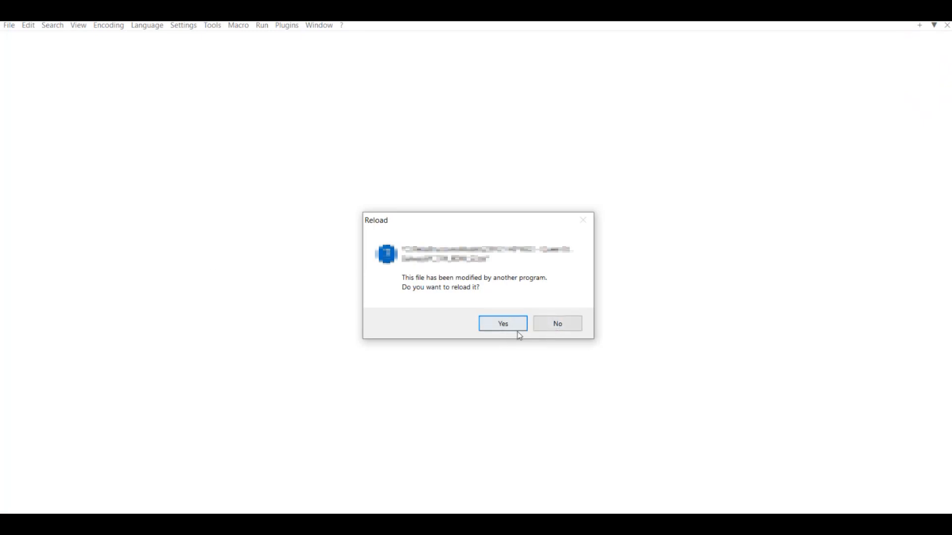
{"action": "left_click", "coordinate": [546, 328]}
- Search the opened file for "fontratio = 1;" and examine the font ratio lines of its value fields
{"action": "scroll", "coordinate": [320, 317], "scroll_direction": "down", "scroll_amount": 10}
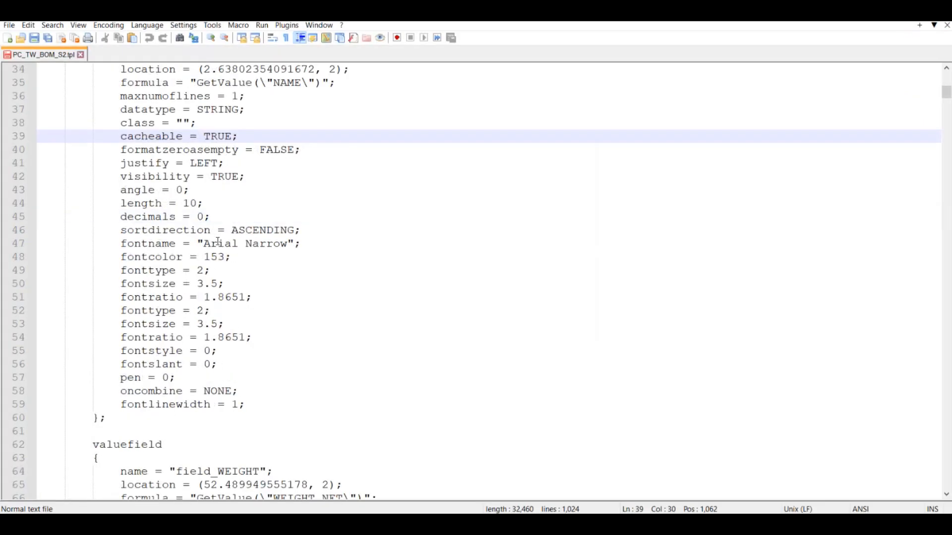
{"action": "scroll", "coordinate": [321, 317], "scroll_direction": "down", "scroll_amount": 5}
{"action": "left_click", "coordinate": [322, 325]}
{"action": "key", "text": "ctrl+g"}
{"action": "key", "text": "Escape"}
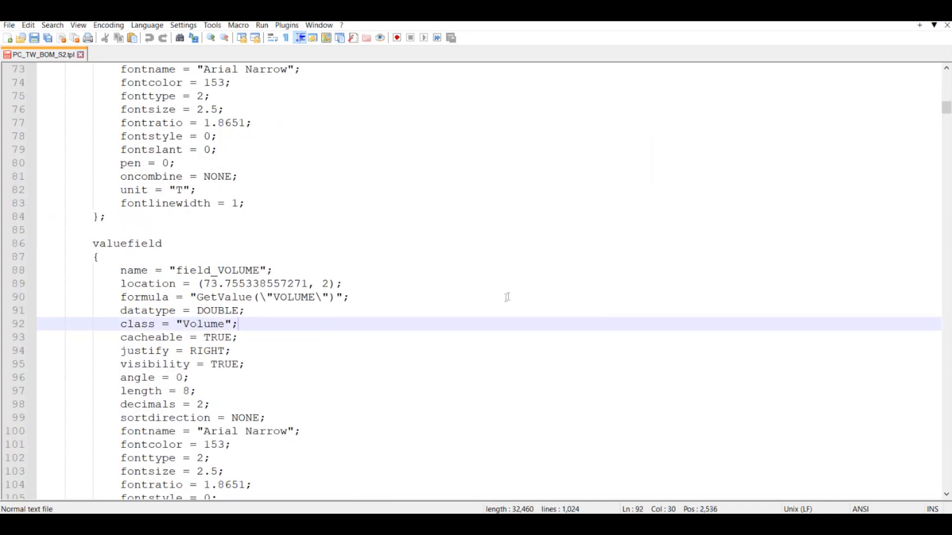
{"action": "key", "text": "ctrl+h"}
{"action": "left_click_drag", "start_coordinate": [454, 211], "coordinate": [307, 210]}
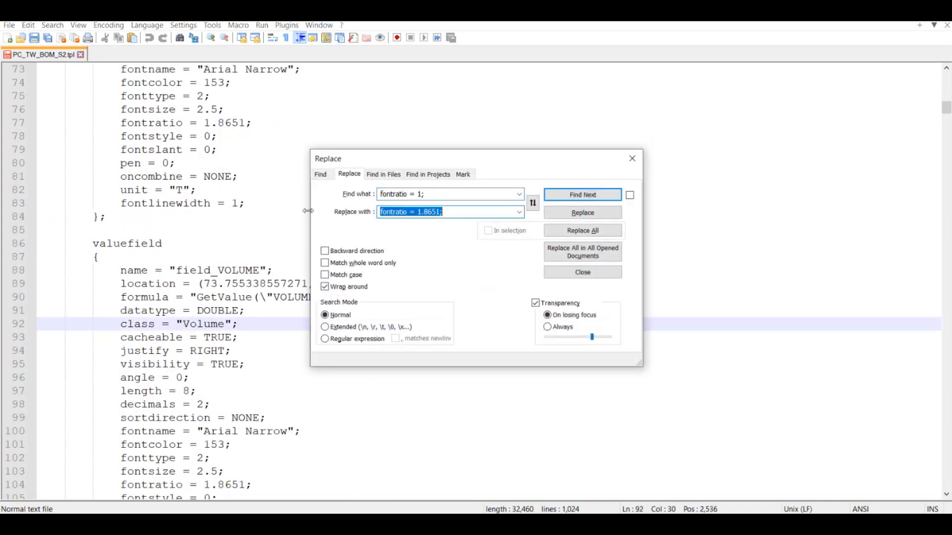
{"action": "left_click", "coordinate": [460, 199]}
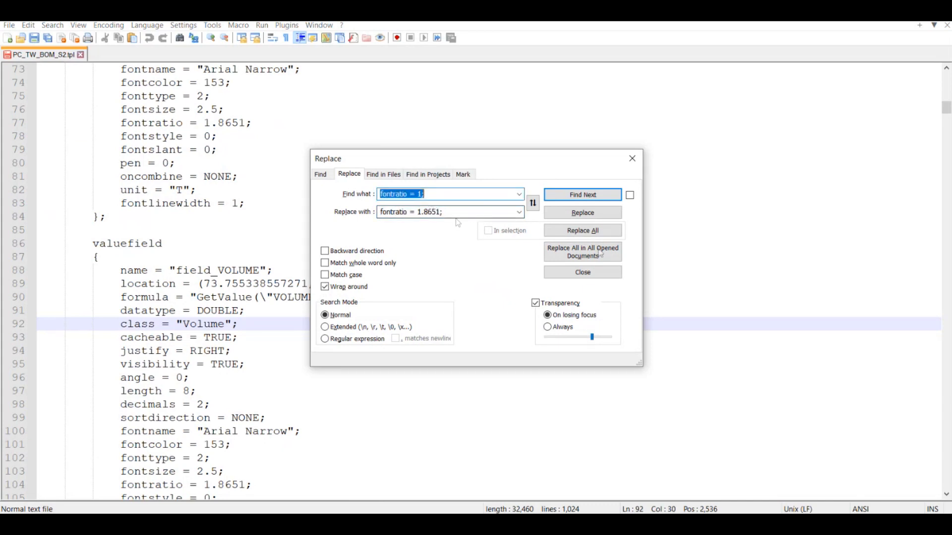
{"action": "left_click", "coordinate": [574, 220]}
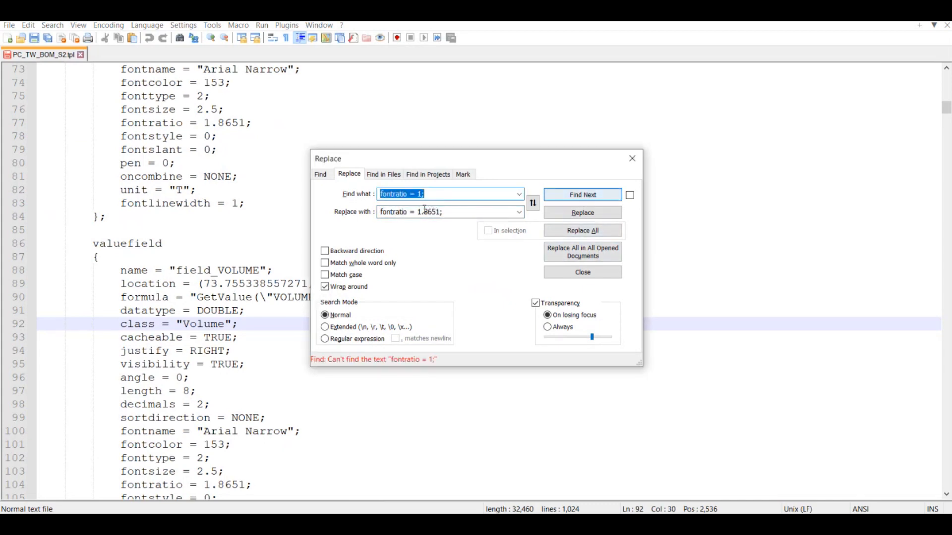
{"action": "left_click", "coordinate": [631, 159]}
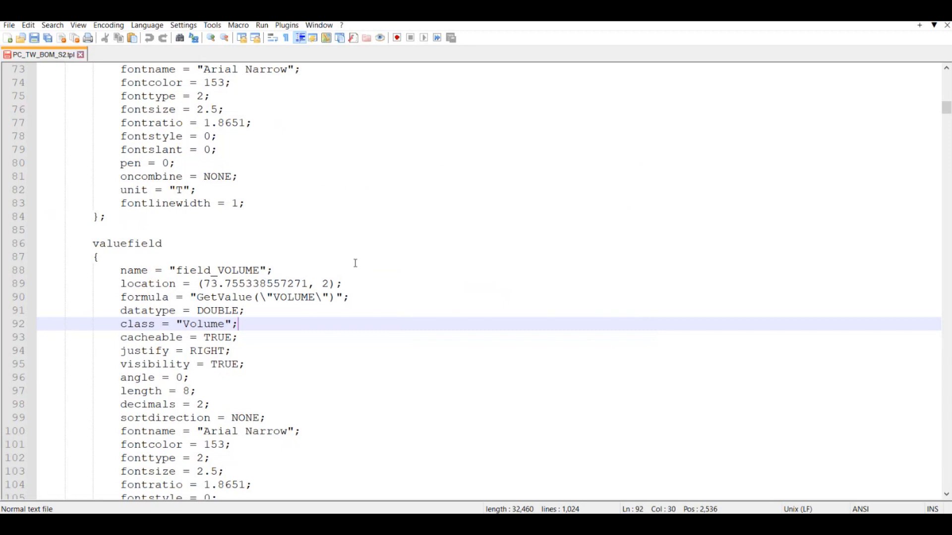
{"action": "scroll", "coordinate": [341, 255], "scroll_direction": "up", "scroll_amount": 3}
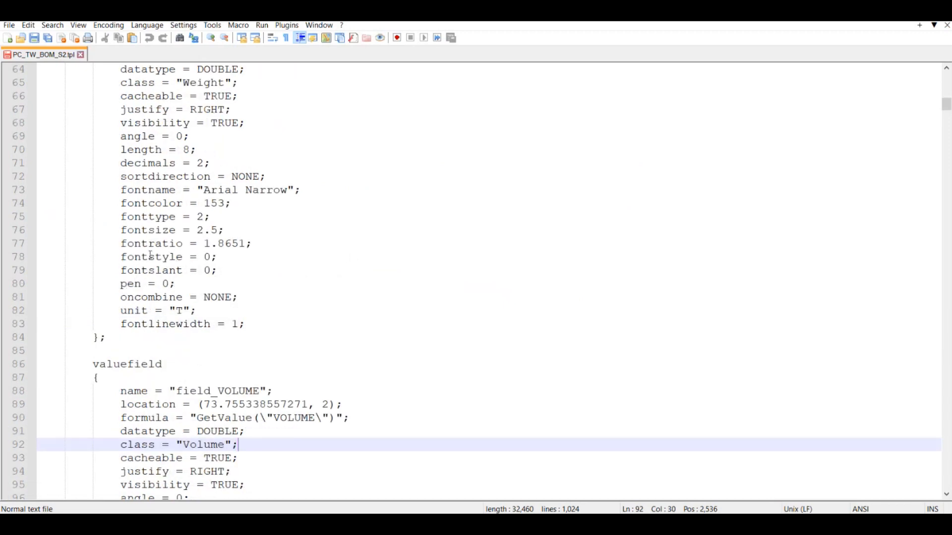
{"action": "left_click", "coordinate": [118, 244]}
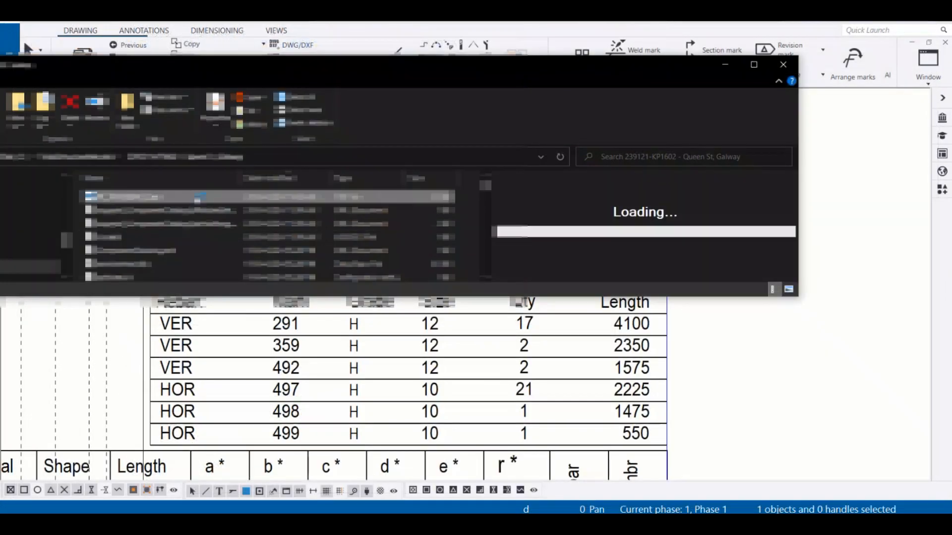
- Reopen PC_TW_BOM_S2.tpl from the model folder in Notepad++ and highlight the fontratio and fontname lines of field_WEIGHT
{"action": "right_click", "coordinate": [196, 197]}
{"action": "left_click", "coordinate": [243, 262]}
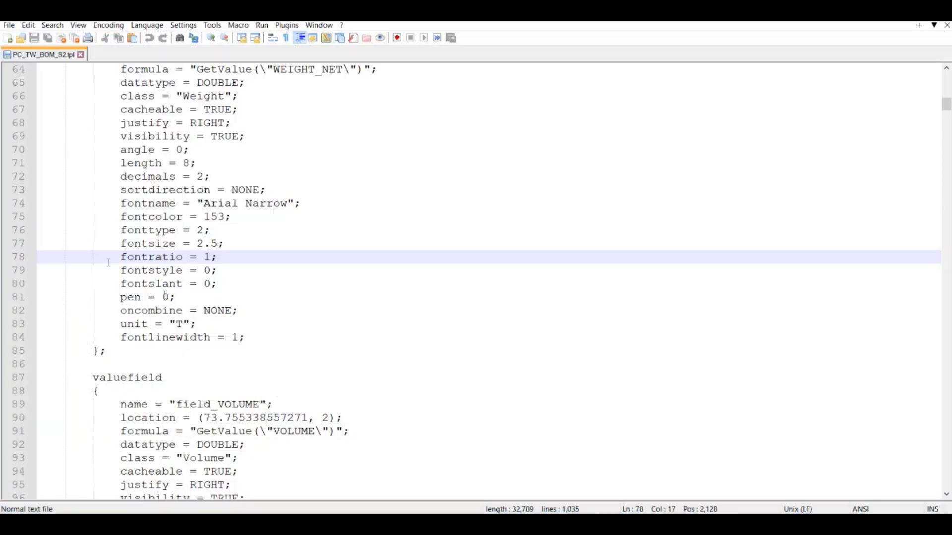
{"action": "left_click_drag", "start_coordinate": [126, 257], "coordinate": [250, 263]}
{"action": "left_click_drag", "start_coordinate": [115, 262], "coordinate": [250, 259]}
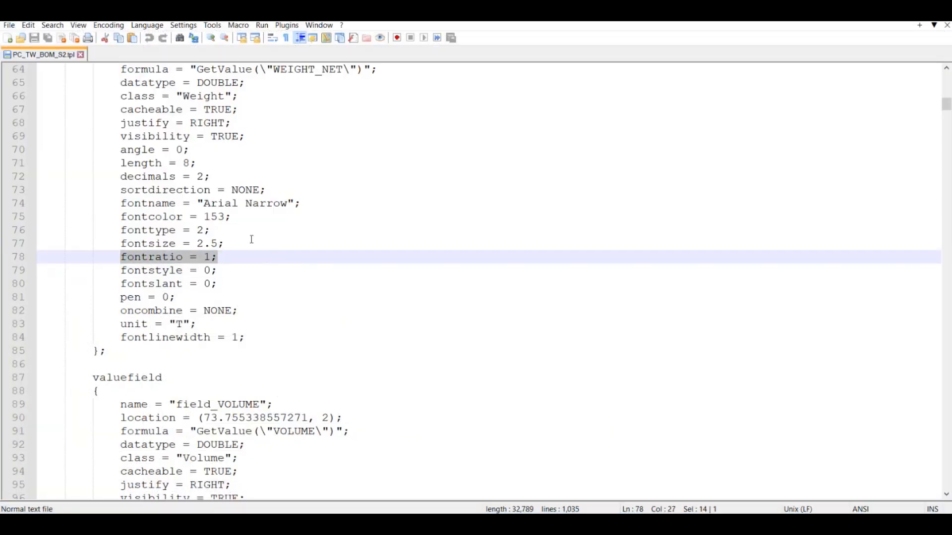
{"action": "left_click_drag", "start_coordinate": [121, 203], "coordinate": [319, 207]}
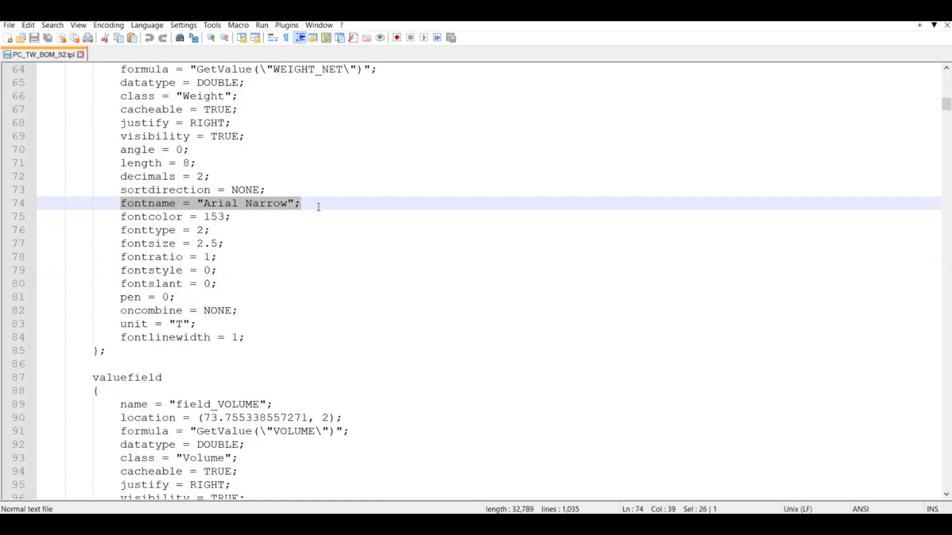
- Replace every fontname = "Arial Narrow"; in PC_TW_BOM_S2.tpl with fontname = "Arial"; and save the file
{"action": "left_click", "coordinate": [238, 214]}
{"action": "left_click", "coordinate": [240, 203]}
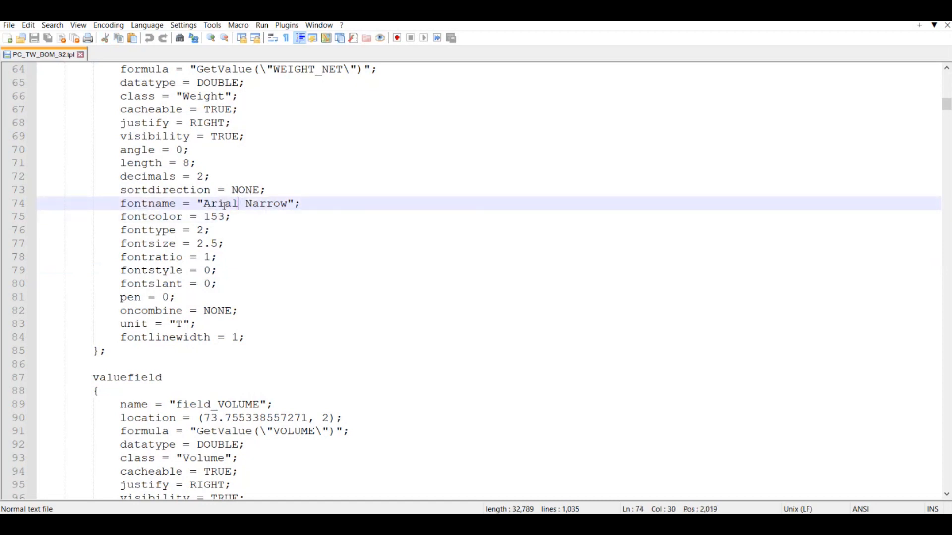
{"action": "left_click_drag", "start_coordinate": [121, 204], "coordinate": [314, 208]}
{"action": "key", "text": "ctrl+c"}
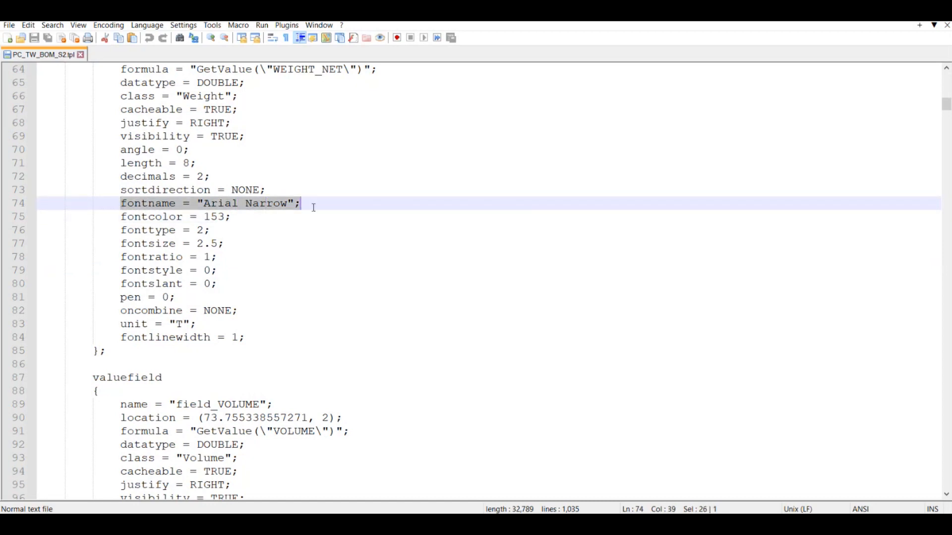
{"action": "key", "text": "ctrl+h"}
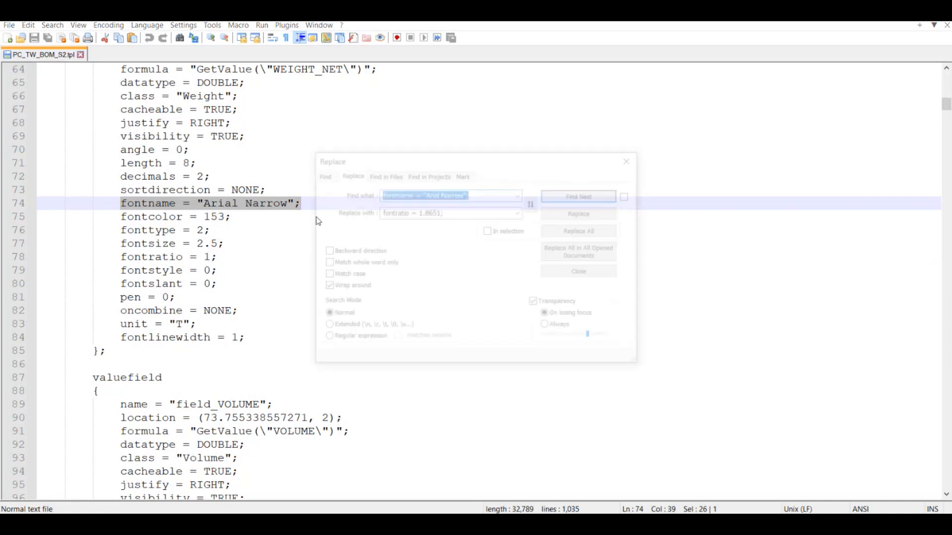
{"action": "key", "text": "Tab"}
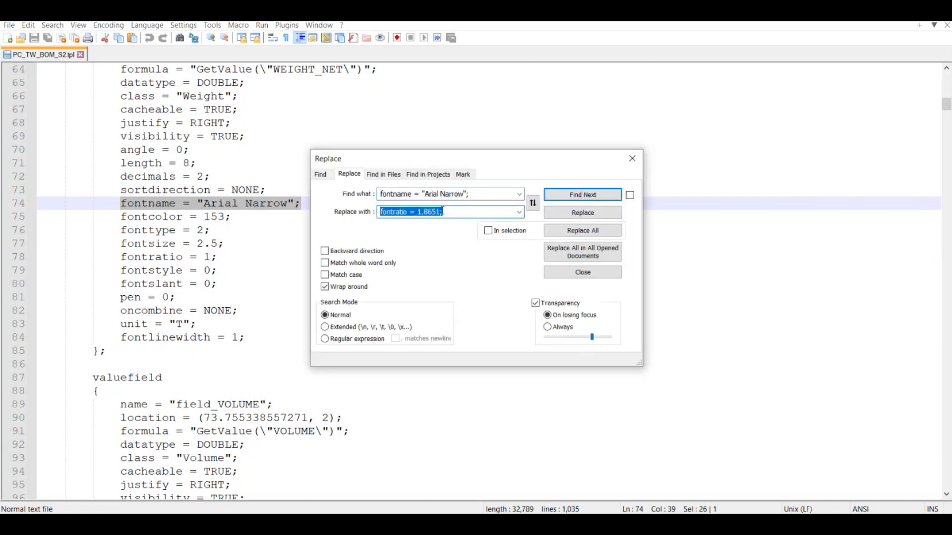
{"action": "key", "text": "ctrl+v"}
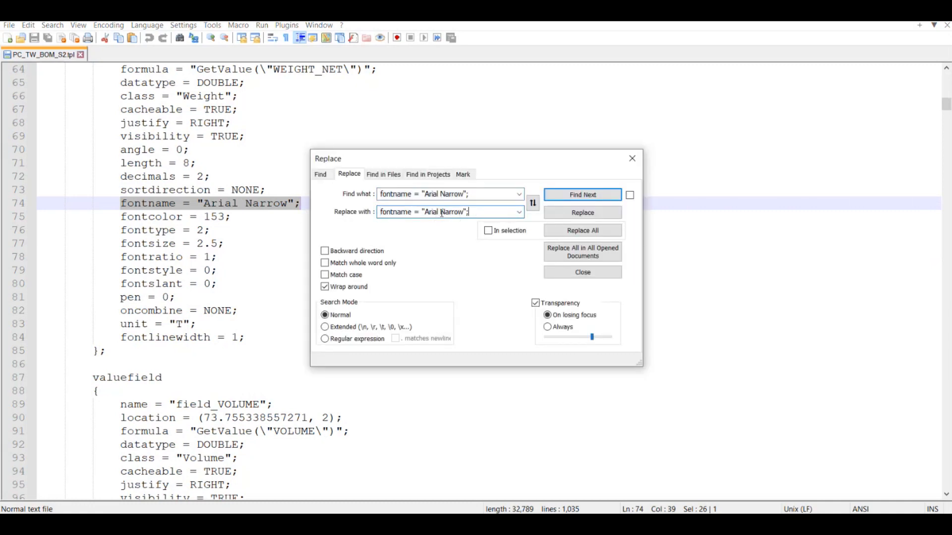
{"action": "left_click_drag", "start_coordinate": [439, 212], "coordinate": [462, 213]}
{"action": "key", "text": "BackSpace"}
{"action": "left_click_drag", "start_coordinate": [472, 198], "coordinate": [289, 180]}
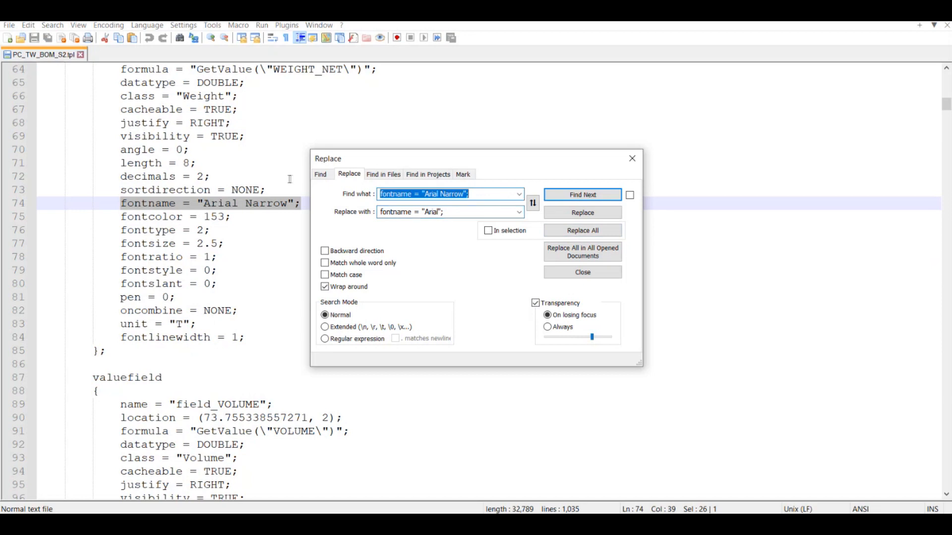
{"action": "left_click", "coordinate": [592, 231]}
{"action": "left_click", "coordinate": [582, 232]}
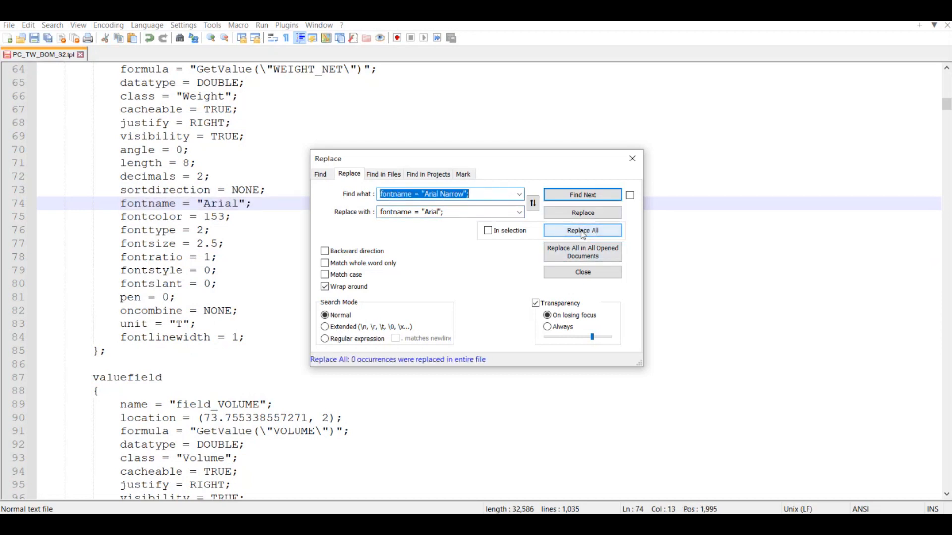
{"action": "left_click", "coordinate": [632, 158]}
- Switch to the Tekla Structures drawing and refresh the Stage2 bill of materials to apply the Arial font
{"action": "key", "text": "alt+Tab"}
{"action": "key", "text": "alt+Tab"}
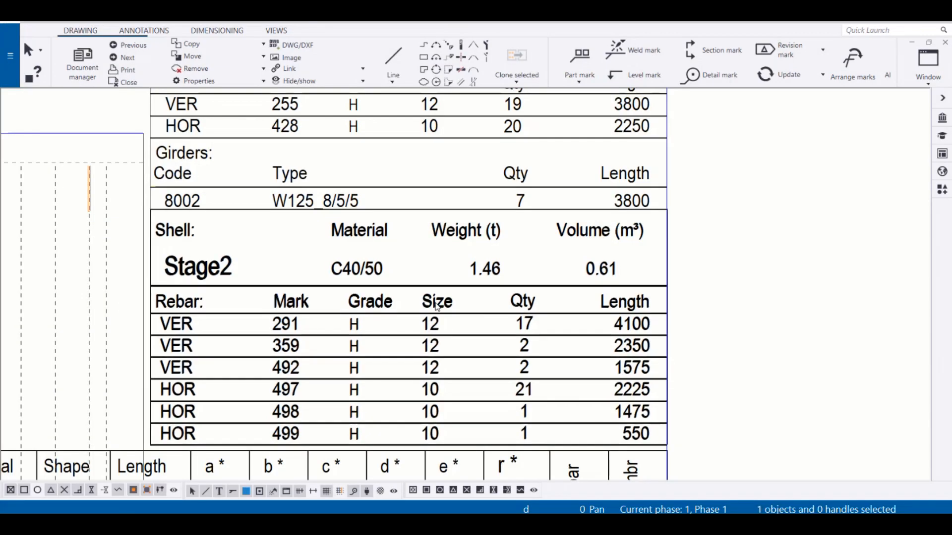
{"action": "right_click", "coordinate": [436, 304]}
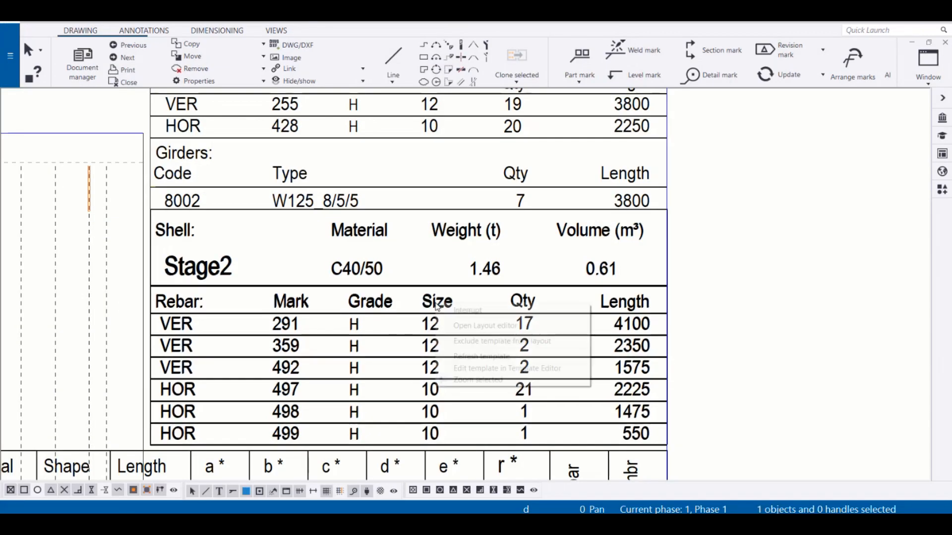
{"action": "left_click", "coordinate": [447, 355]}
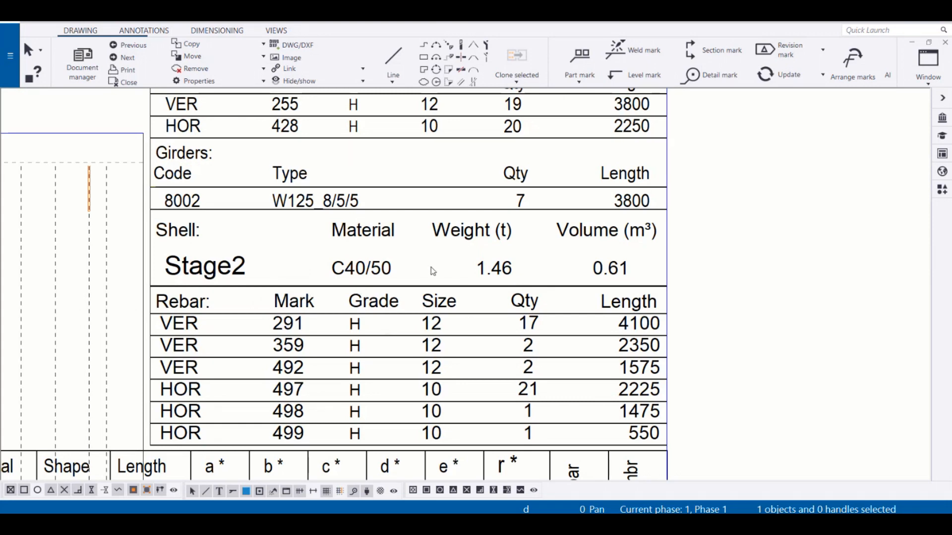
- Return to Notepad++, replace every fontname = "Arial"; with fontname = "Arial Narrow"; throughout PC_TW_BOM_S2.tpl, and save the file
{"action": "key", "text": "alt+Tab"}
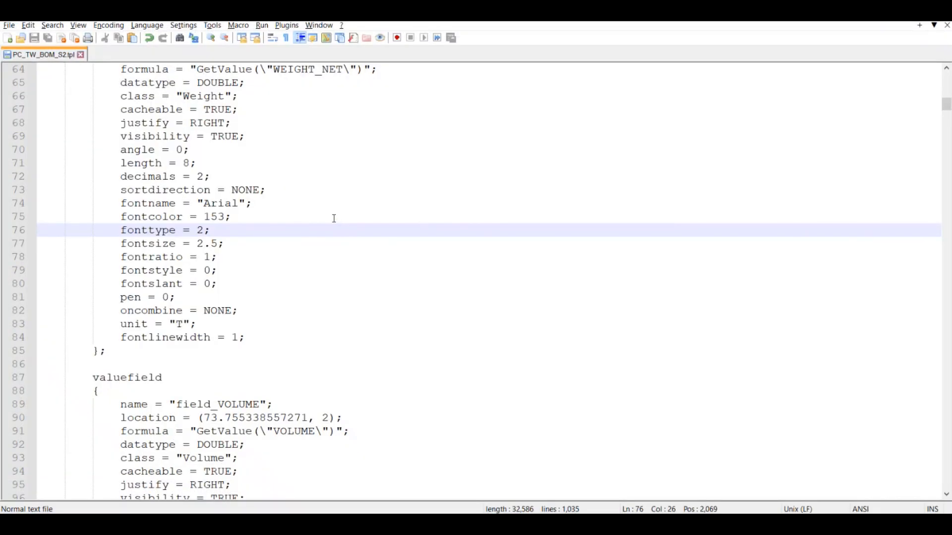
{"action": "key", "text": "ctrl+f"}
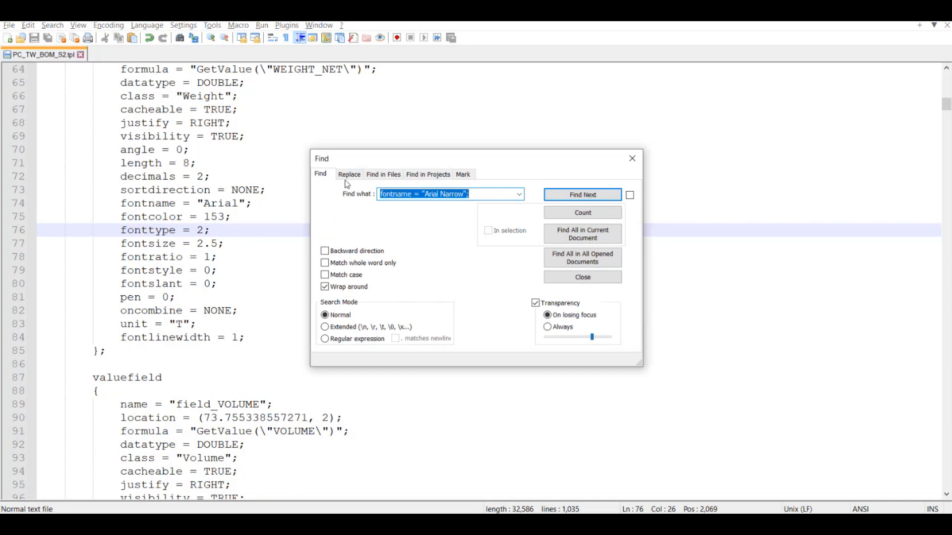
{"action": "left_click", "coordinate": [354, 176]}
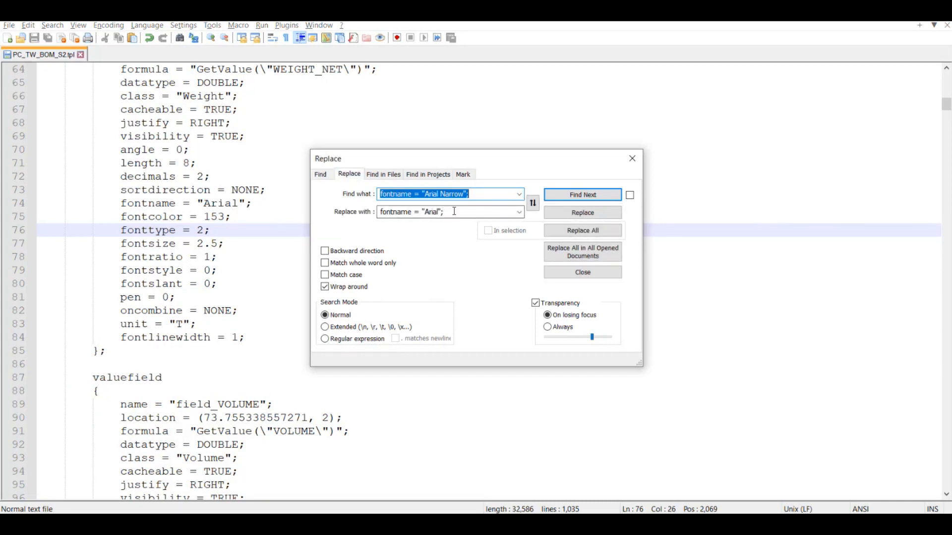
{"action": "key", "text": "Tab"}
{"action": "key", "text": "ctrl+c"}
{"action": "key", "text": "shift+Tab"}
{"action": "key", "text": "ctrl+v"}
{"action": "key", "text": "Tab"}
{"action": "key", "text": "super+v"}
{"action": "left_click", "coordinate": [412, 306]}
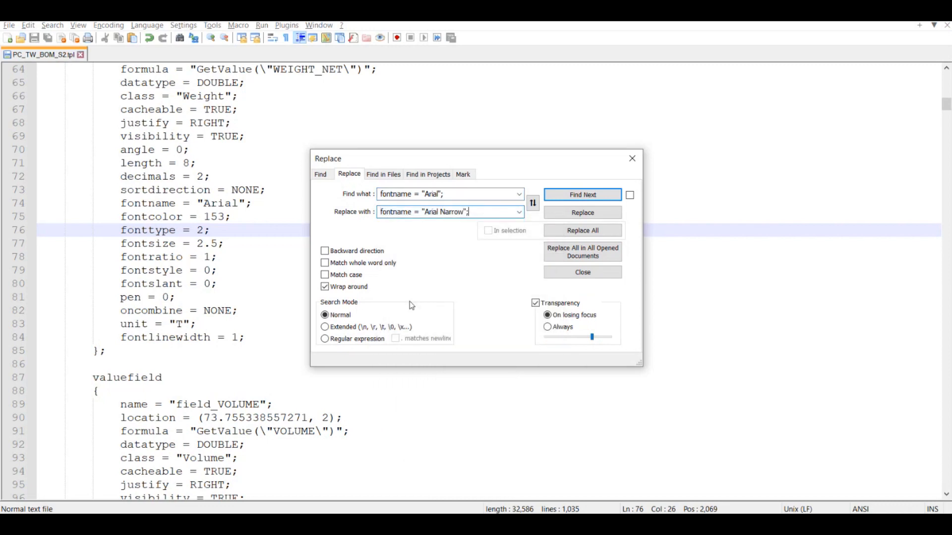
{"action": "left_click", "coordinate": [556, 235]}
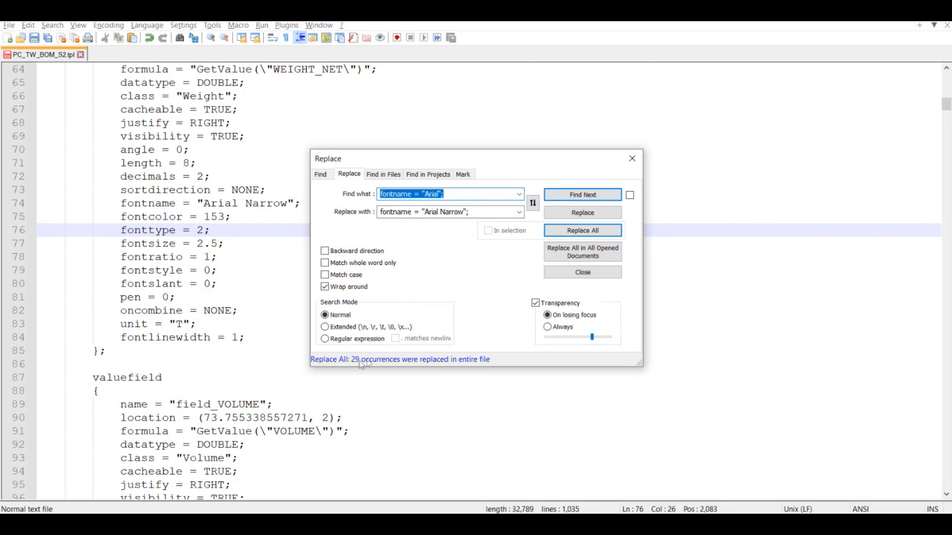
{"action": "left_click", "coordinate": [632, 158]}
- Go back to the Tekla Structures drawing and refresh the Stage2 template to apply the Arial Narrow font
{"action": "left_click", "coordinate": [412, 342]}
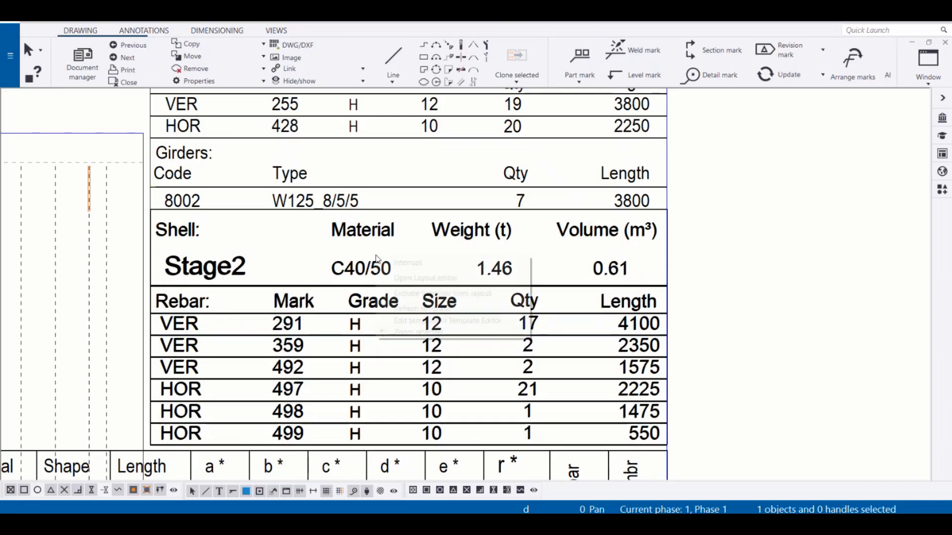
{"action": "right_click", "coordinate": [377, 254]}
{"action": "left_click", "coordinate": [424, 304]}
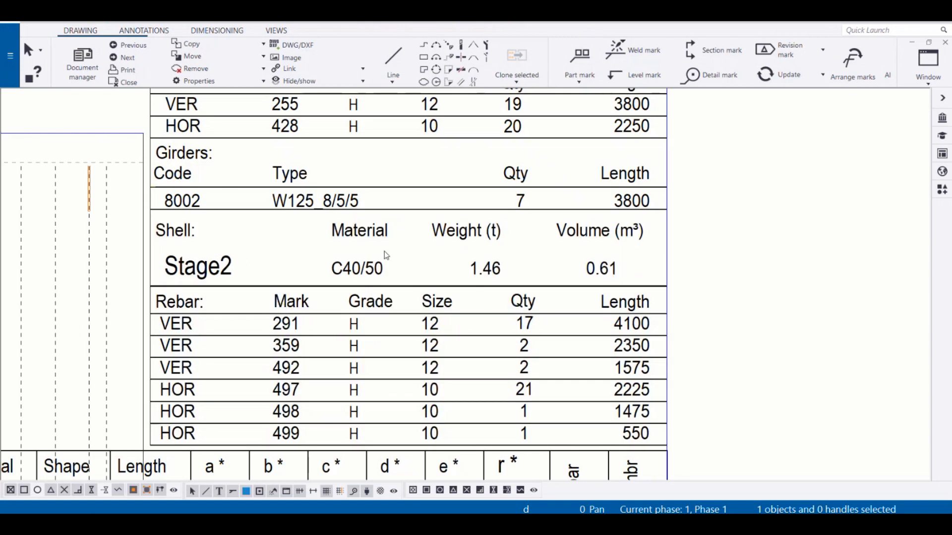
- Open the Stage2 template in the Template Editor and check the font settings of the Material text without changing them
{"action": "middle_click_drag", "start_coordinate": [339, 221], "coordinate": [327, 199]}
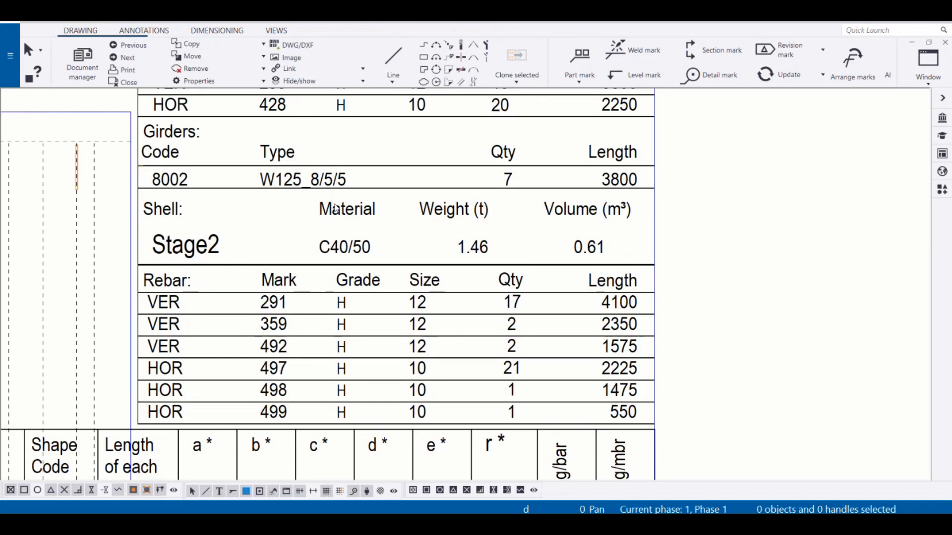
{"action": "double_click", "coordinate": [335, 208]}
{"action": "left_click", "coordinate": [450, 266]}
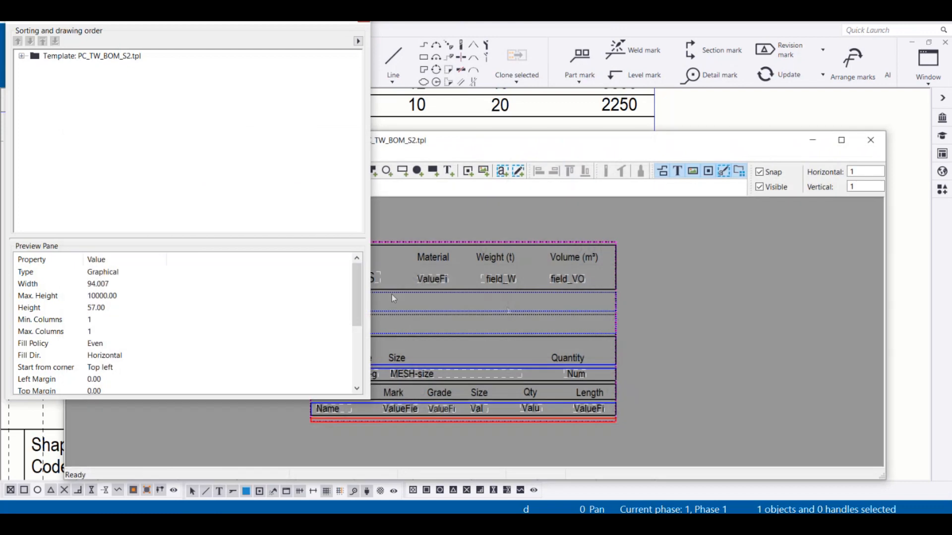
{"action": "middle_click_drag", "start_coordinate": [491, 305], "coordinate": [529, 299]}
{"action": "scroll", "coordinate": [486, 290], "scroll_direction": "up", "scroll_amount": 3}
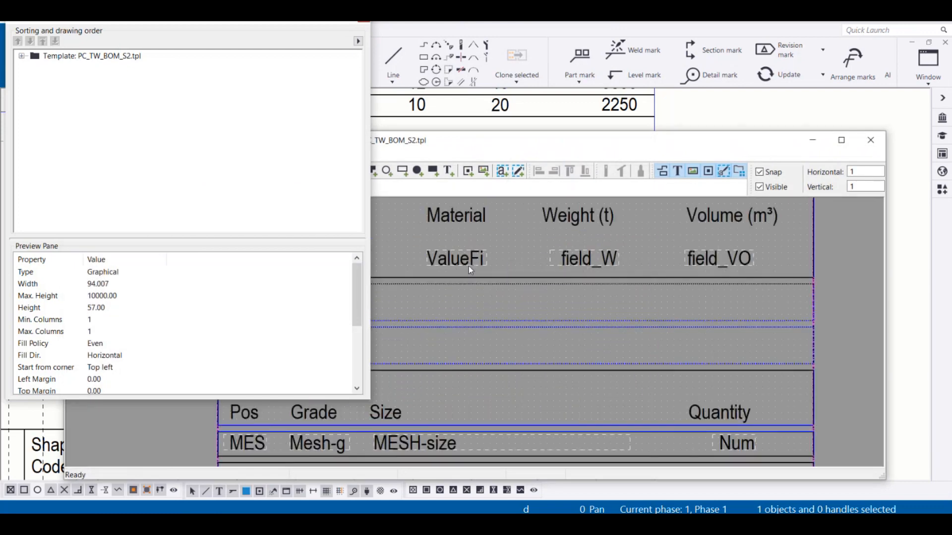
{"action": "double_click", "coordinate": [480, 243]}
{"action": "left_click", "coordinate": [599, 358]}
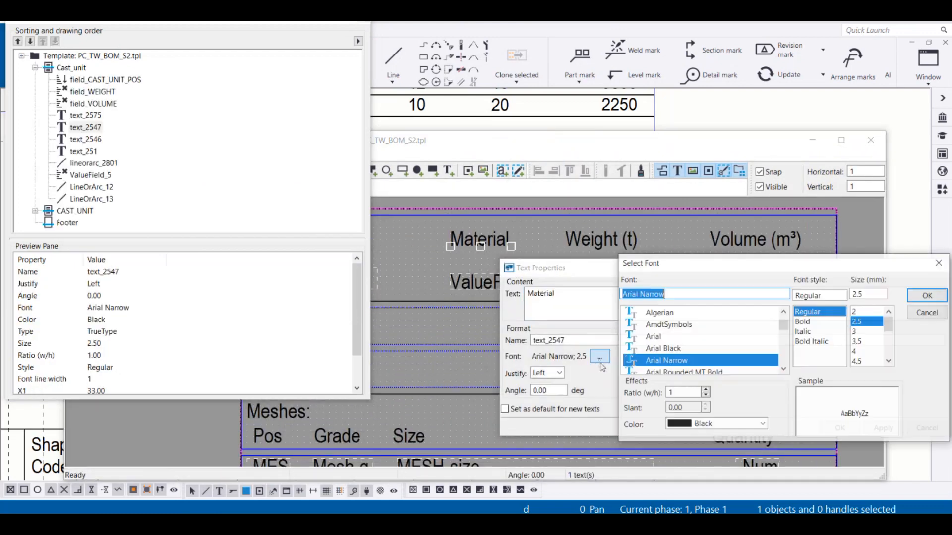
{"action": "left_click", "coordinate": [936, 267]}
{"action": "left_click", "coordinate": [936, 267]}
- Look over the whole template layout, close the Template Editor, and switch back to PC_TW_BOM_S2.tpl in Notepad++
{"action": "scroll", "coordinate": [582, 294], "scroll_direction": "down", "scroll_amount": 2}
{"action": "left_click", "coordinate": [768, 357]}
{"action": "middle_click_drag", "start_coordinate": [744, 360], "coordinate": [730, 375]}
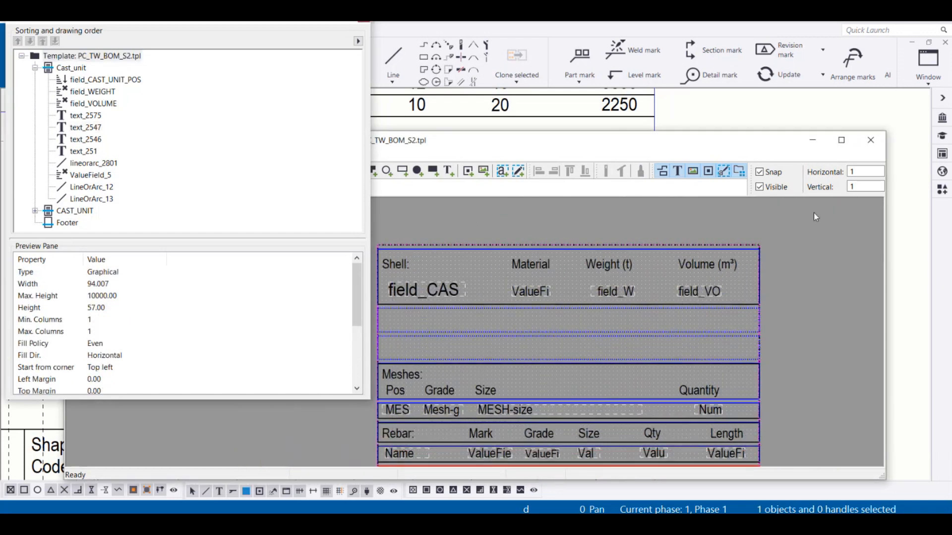
{"action": "left_click", "coordinate": [870, 142]}
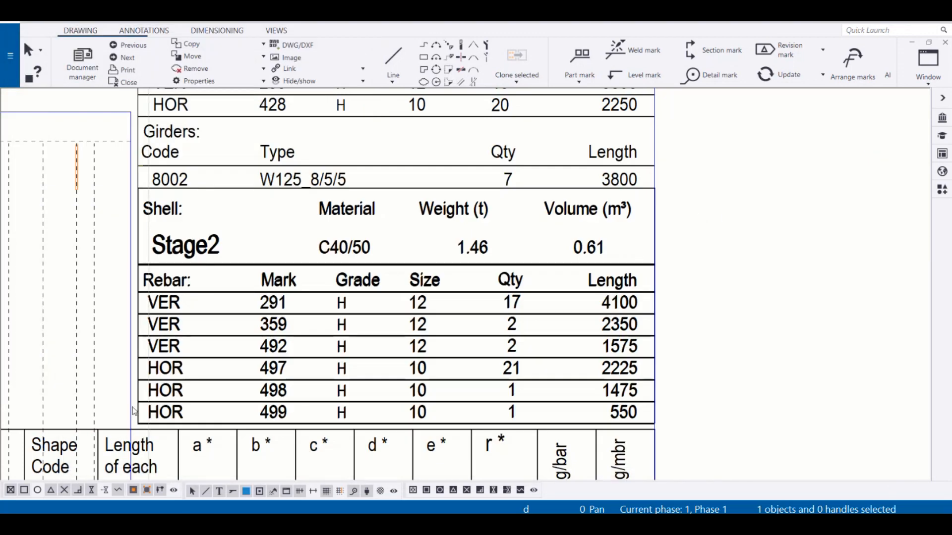
{"action": "key", "text": "alt+Tab"}
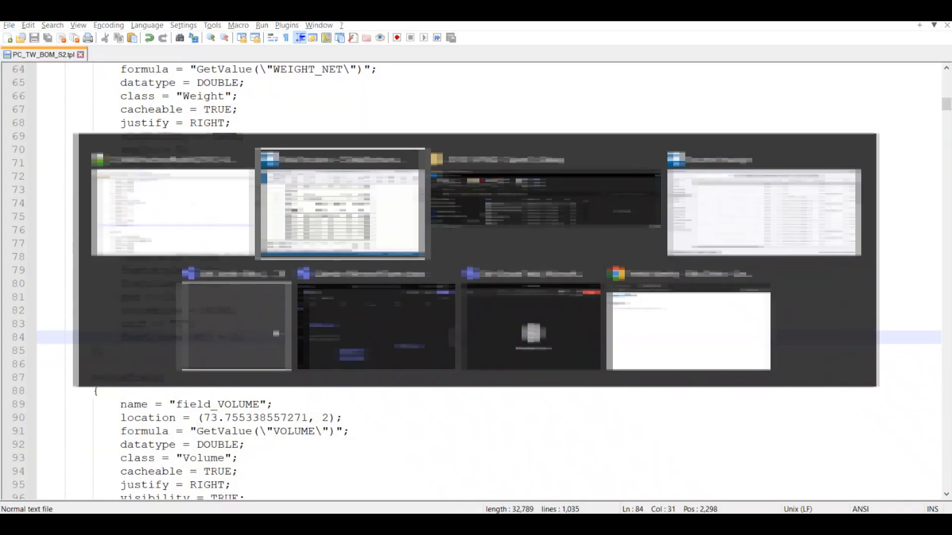